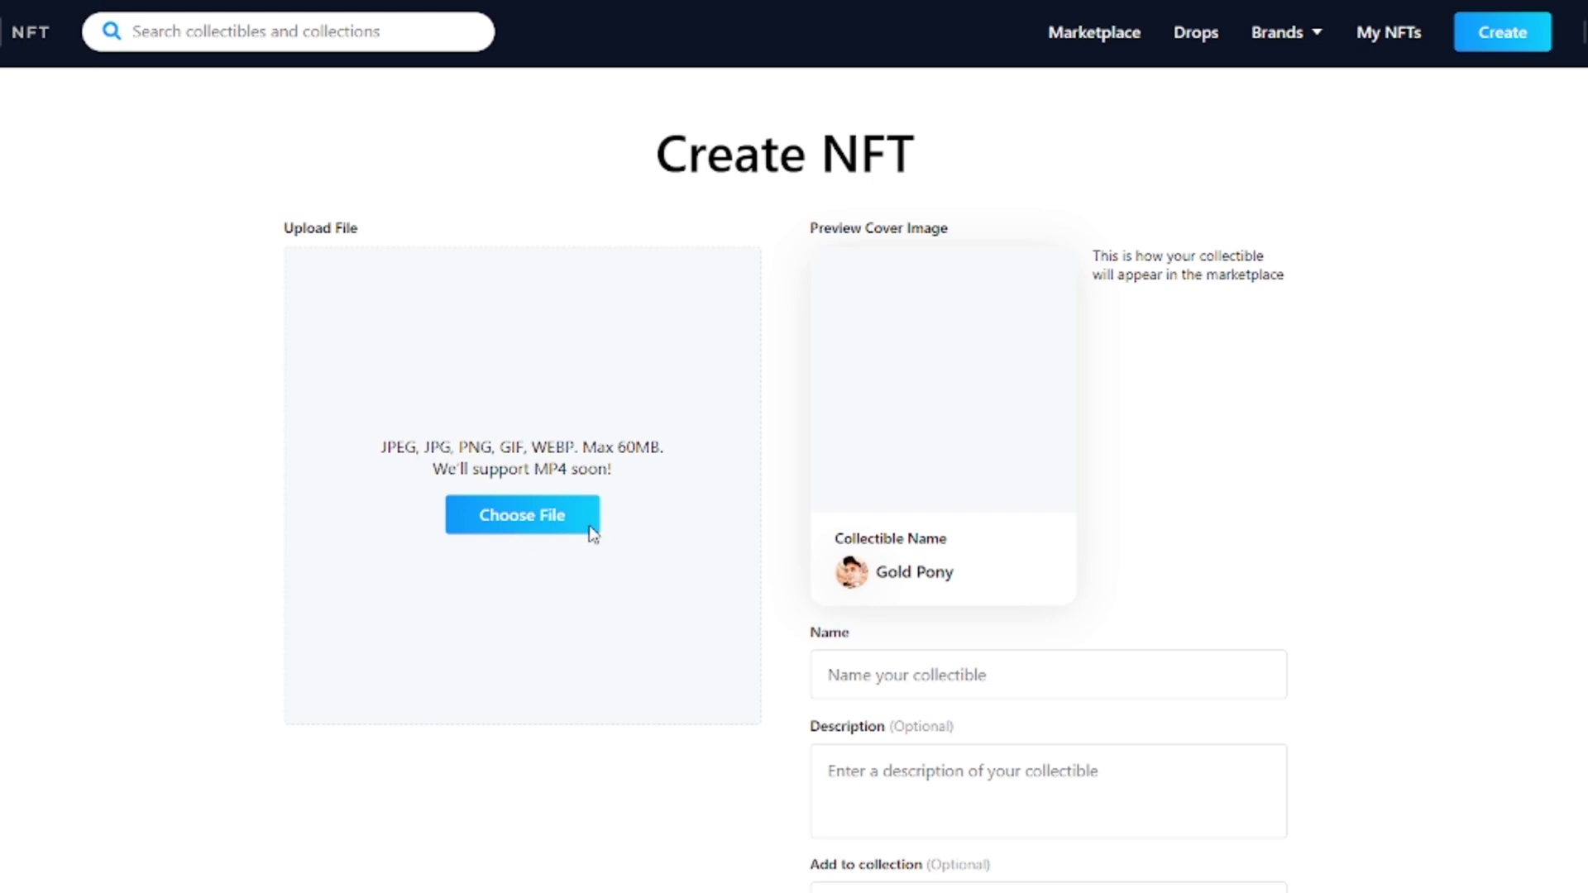
# - Upload pony image 4 from Gold Pony Crypto NFT Project > Finished Final as the NFT file
pyautogui.click(551, 527)
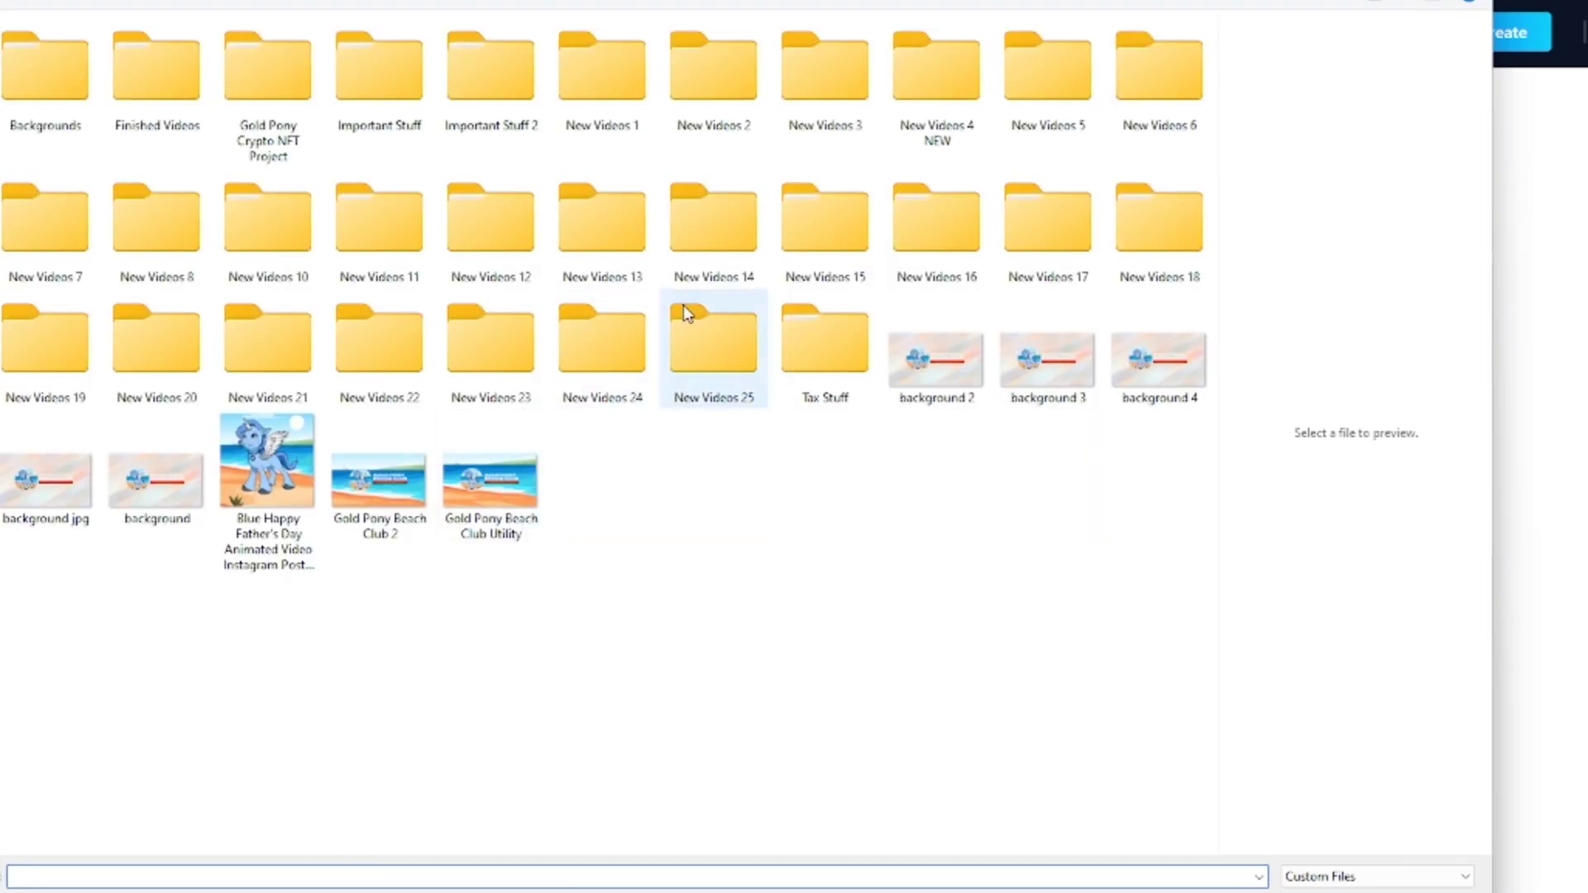
pyautogui.click(262, 108)
pyautogui.doubleClick(262, 108)
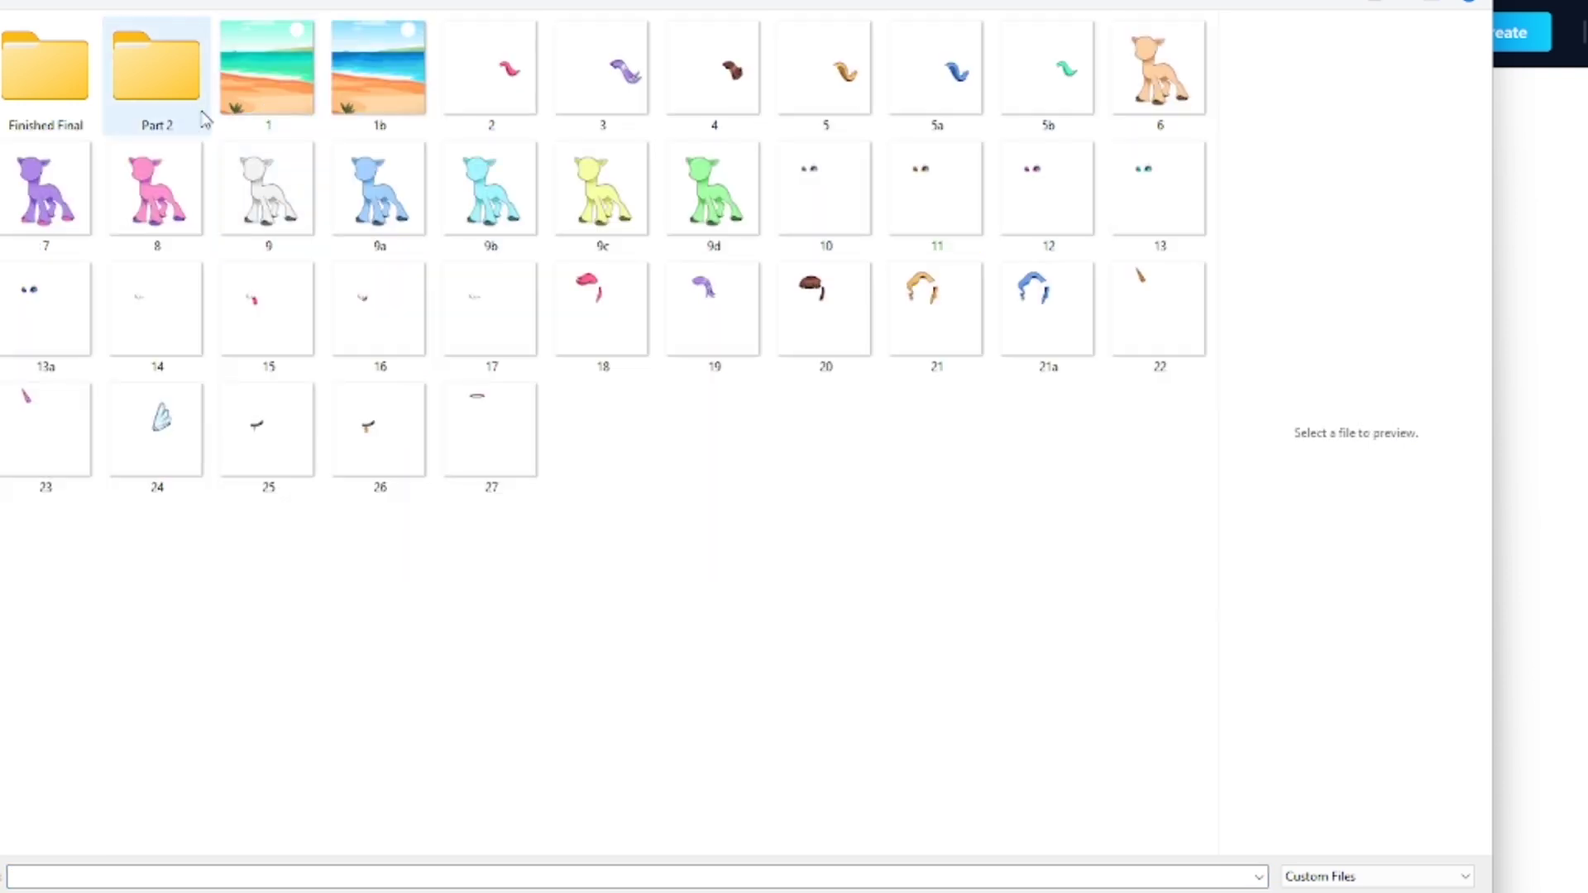
pyautogui.doubleClick(40, 73)
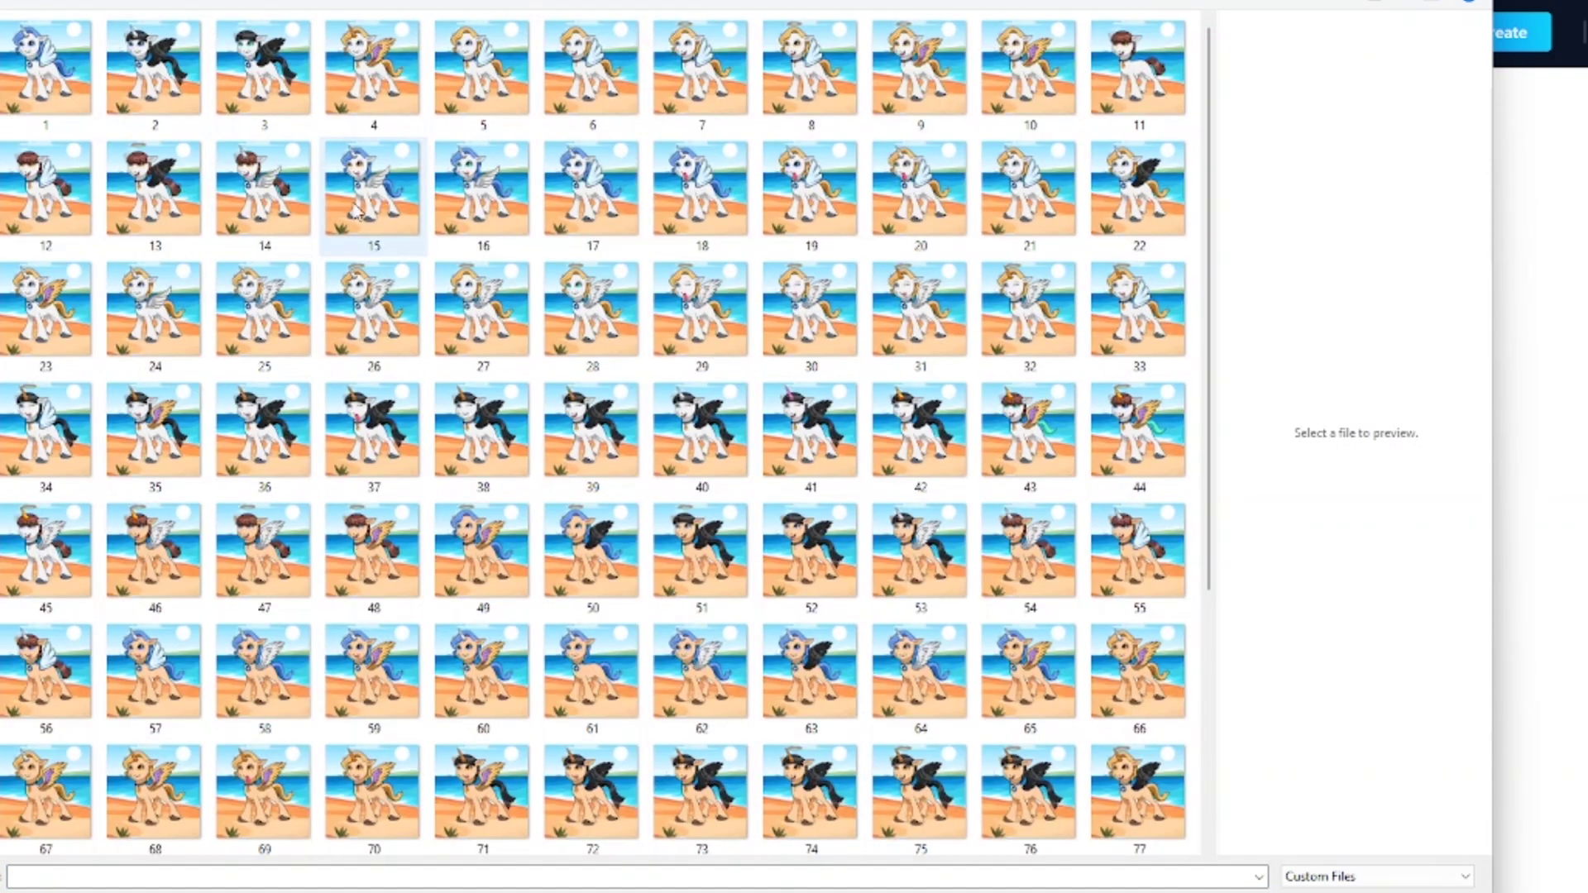
pyautogui.doubleClick(335, 79)
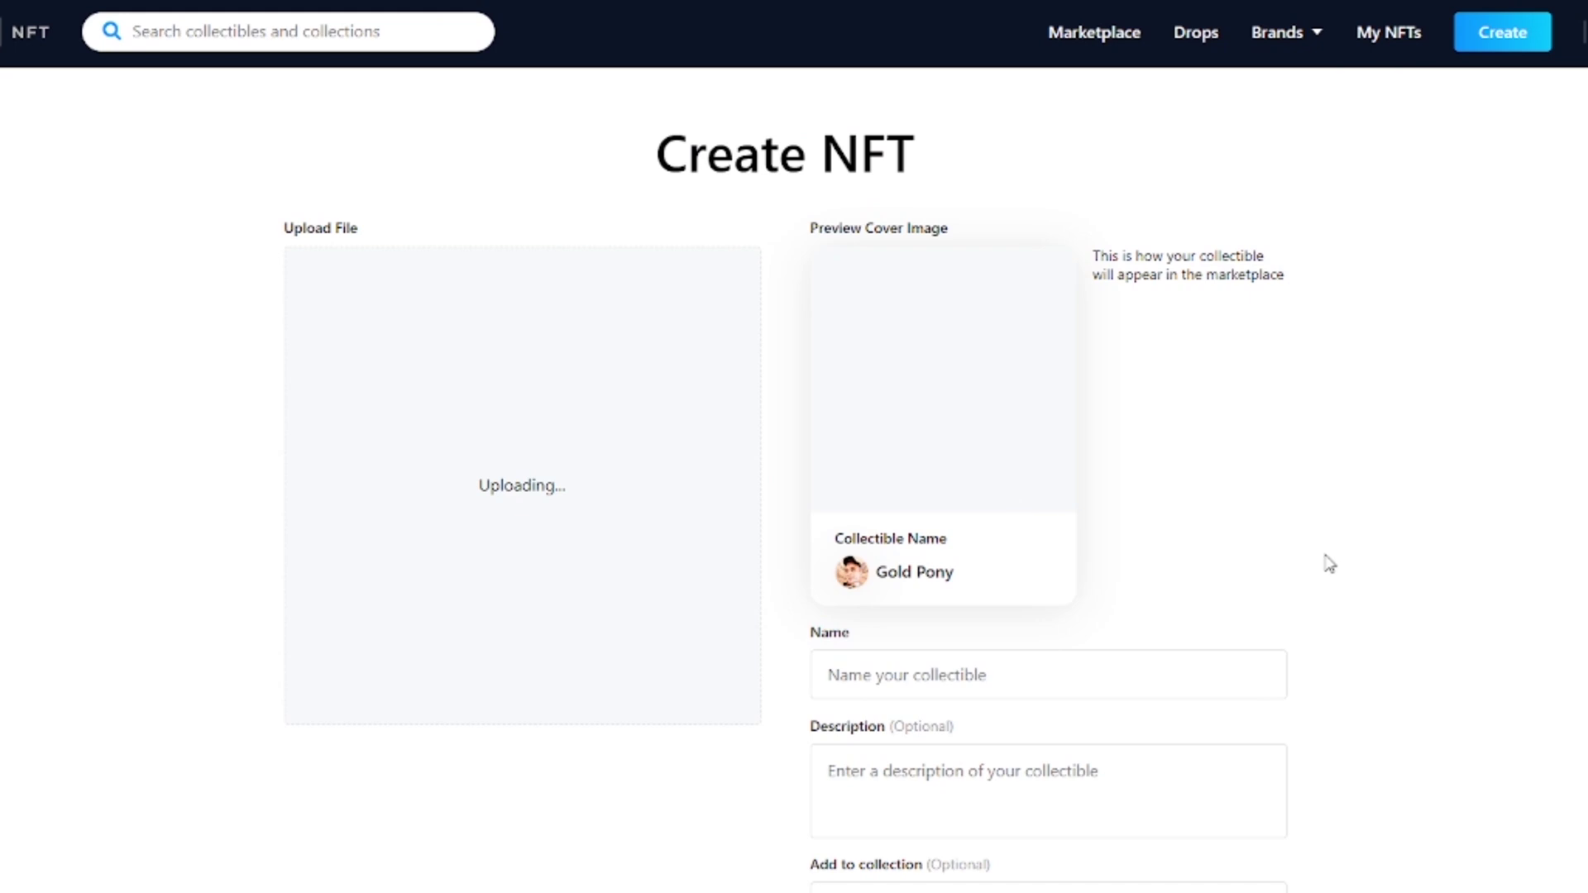
# - Name the collectible 'Gold Pony #1'
pyautogui.click(1063, 676)
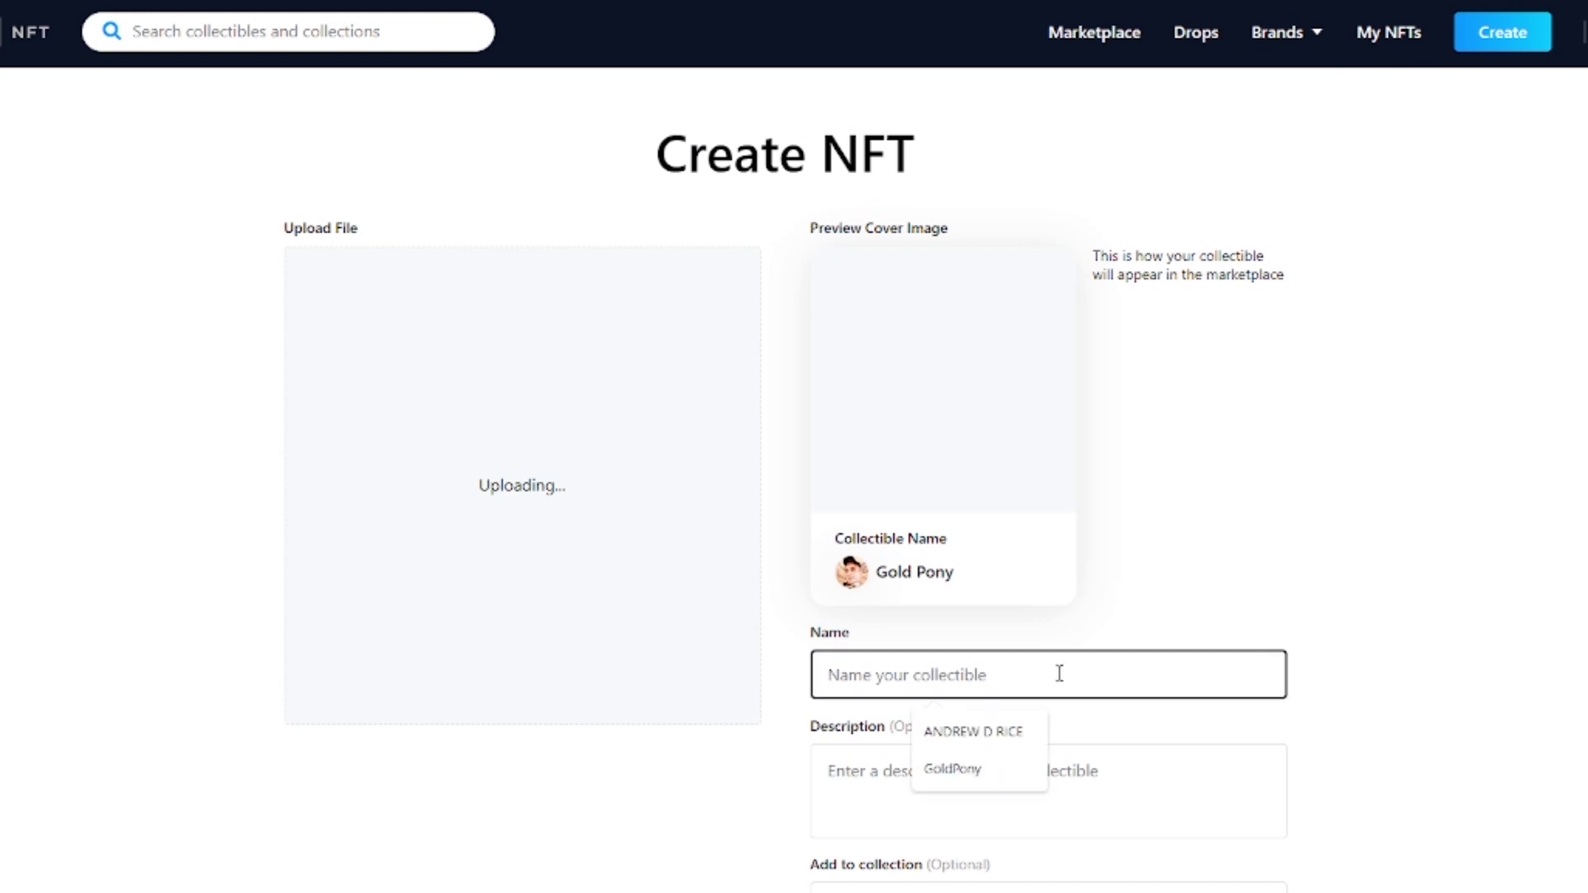
pyautogui.write('Gold P')
pyautogui.write('ony')
pyautogui.write('5')
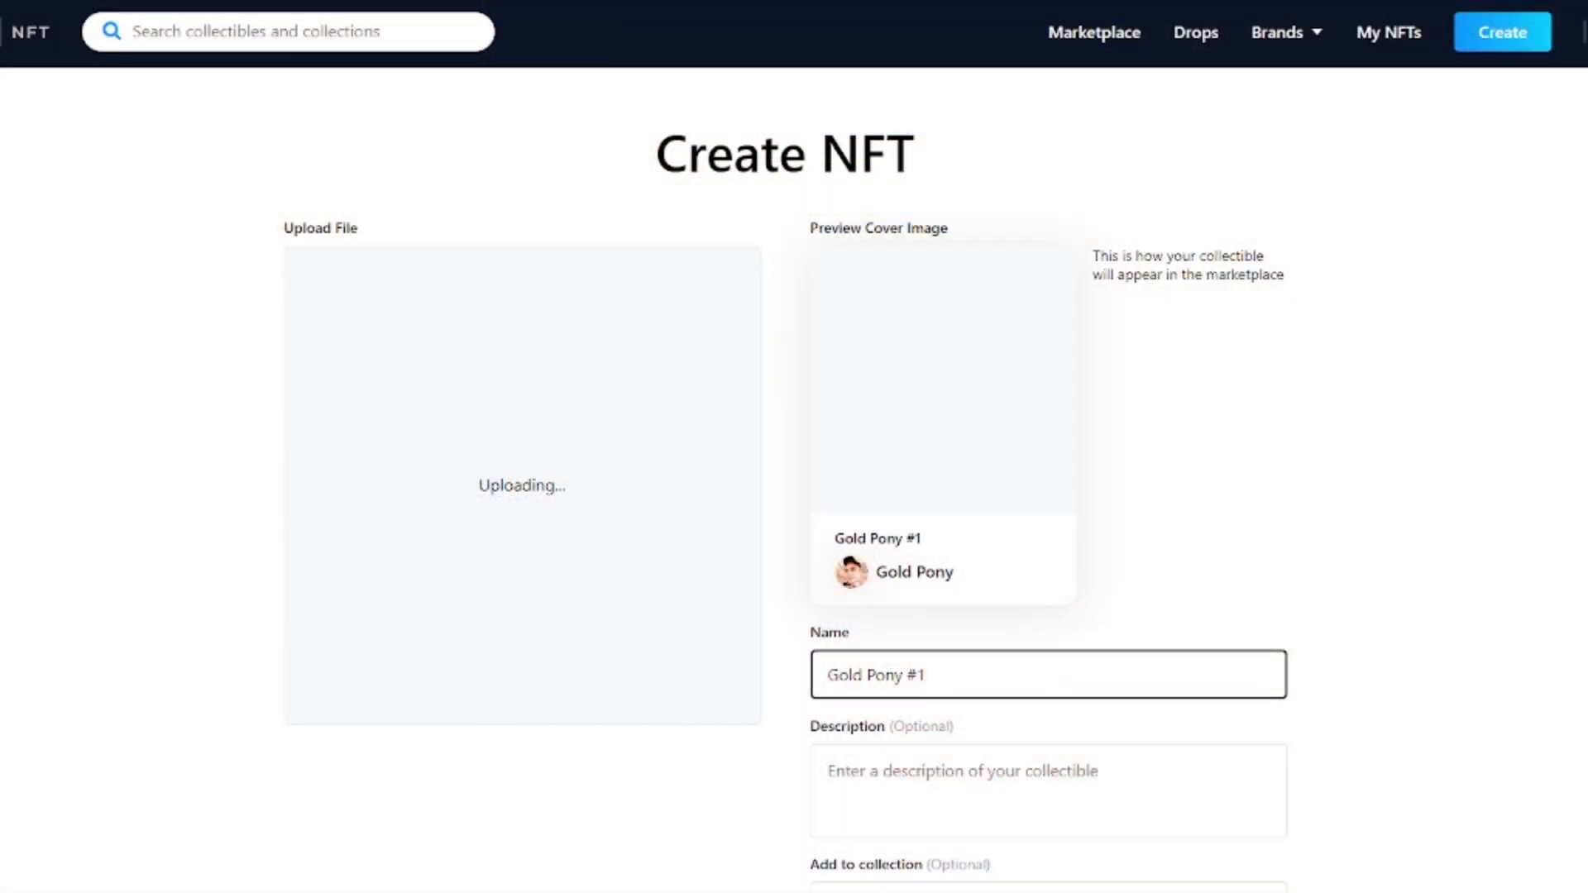
pyautogui.click(1408, 557)
pyautogui.scroll(-3, 1427, 532)
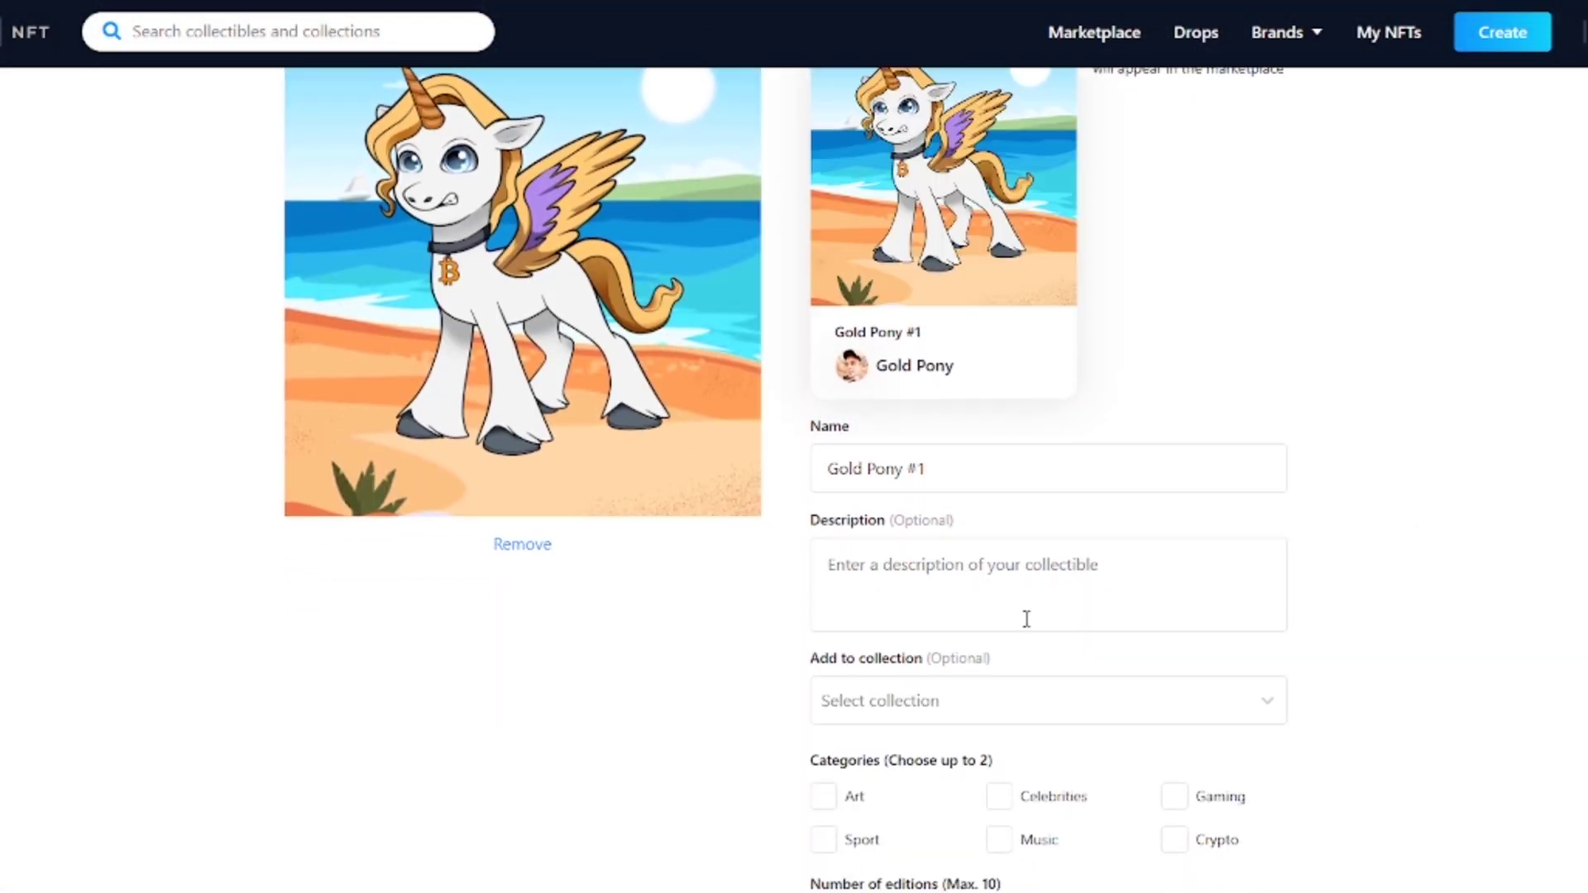
pyautogui.click(994, 579)
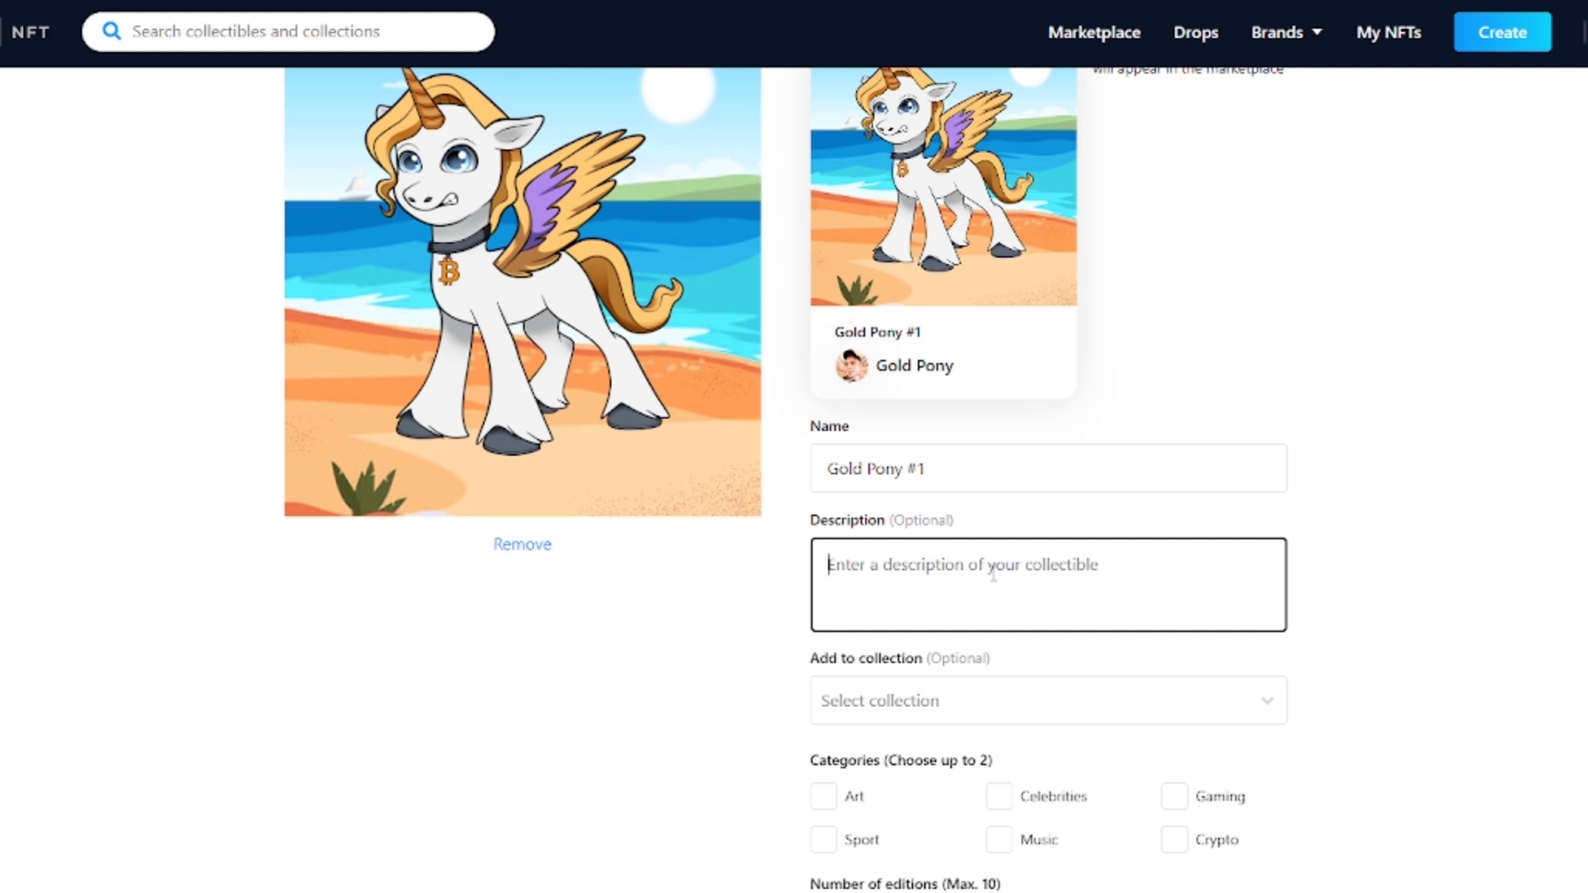
pyautogui.scroll(-1, 993, 575)
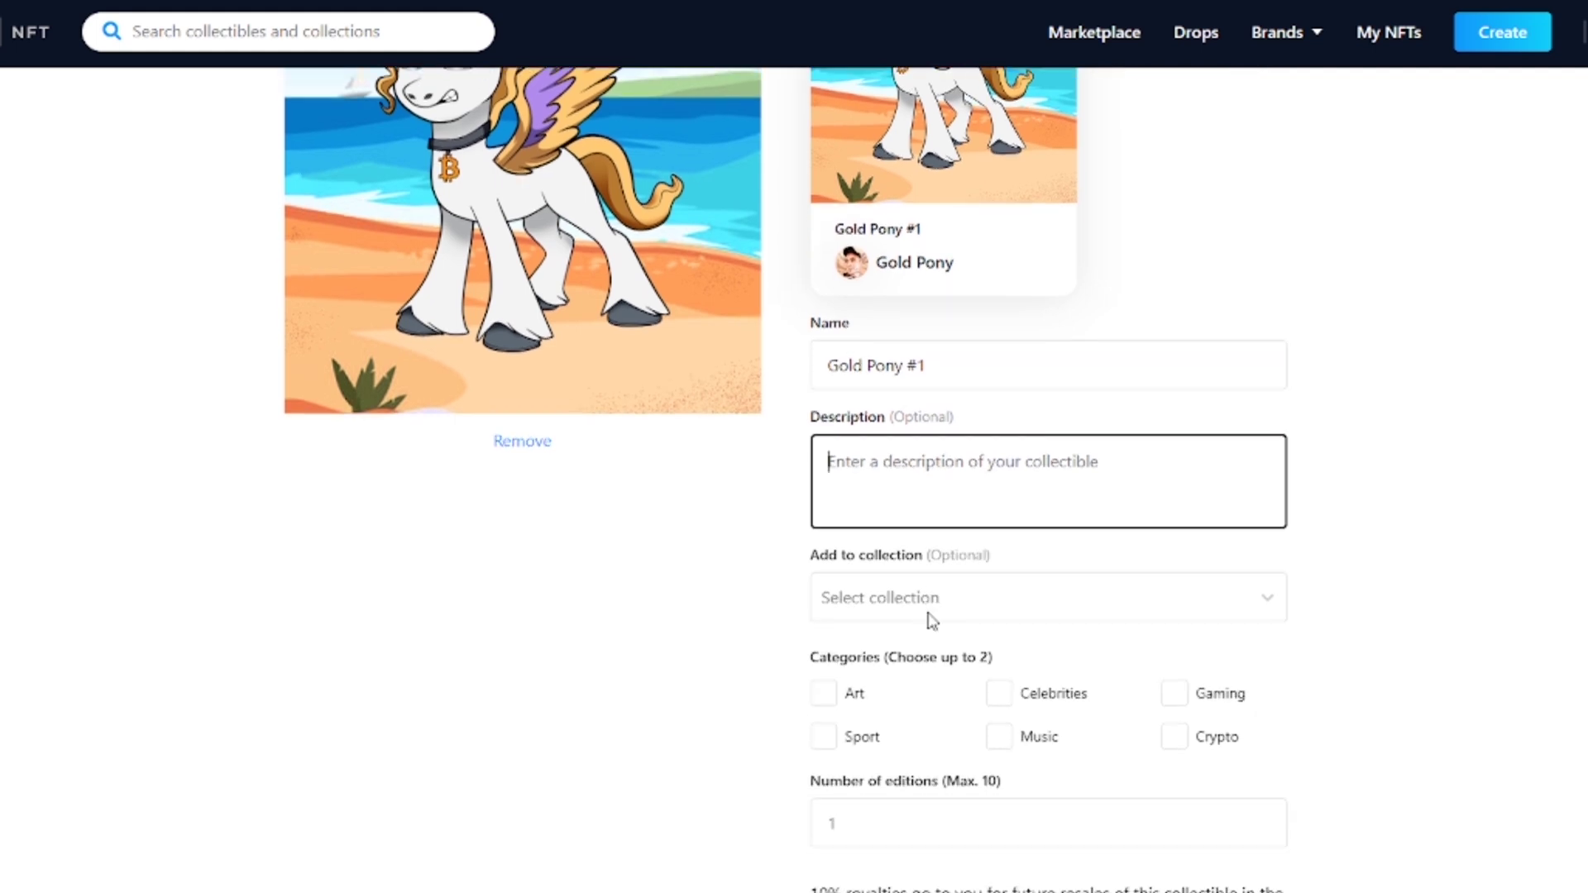
pyautogui.click(926, 613)
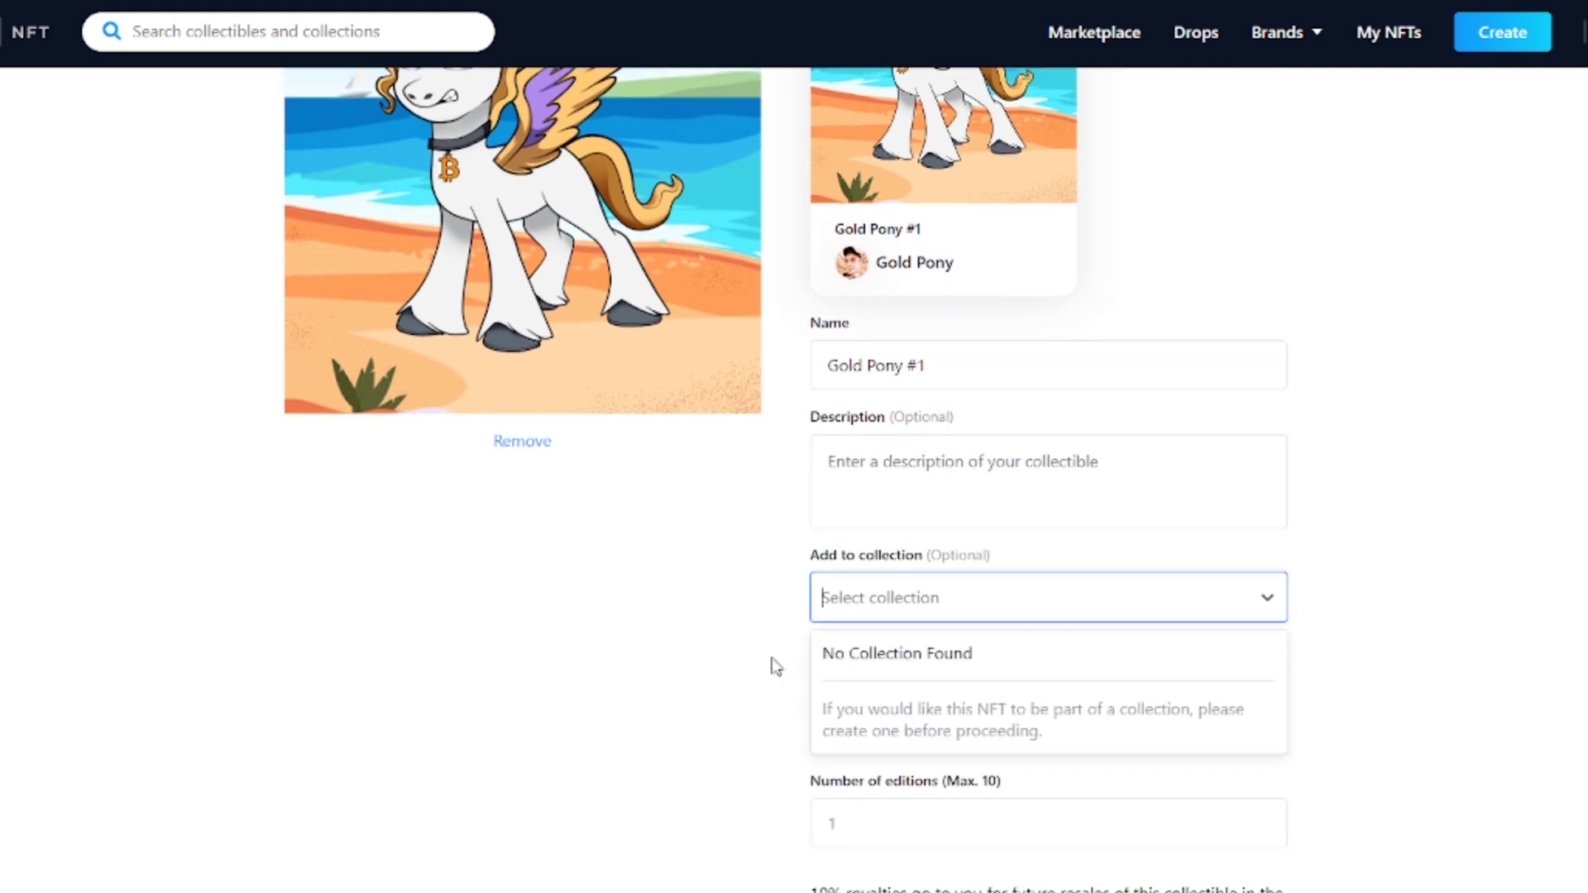
pyautogui.click(1401, 502)
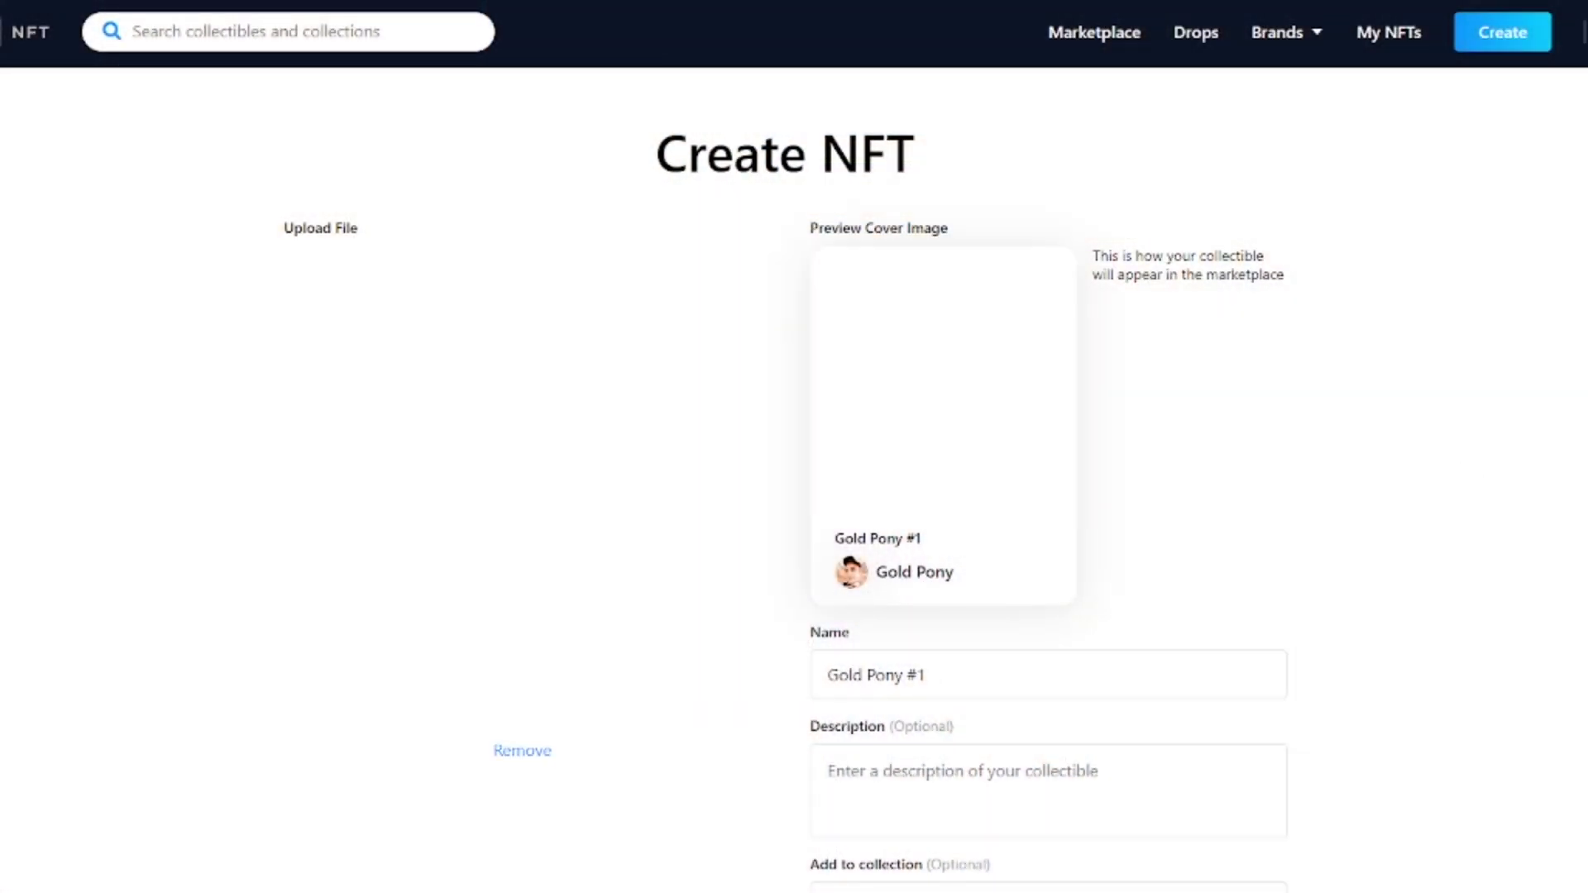
# - Start the description, find the collection list empty, and tick the Crypto category
pyautogui.scroll(-1, 1422, 532)
pyautogui.scroll(-1, 1428, 532)
pyautogui.click(993, 575)
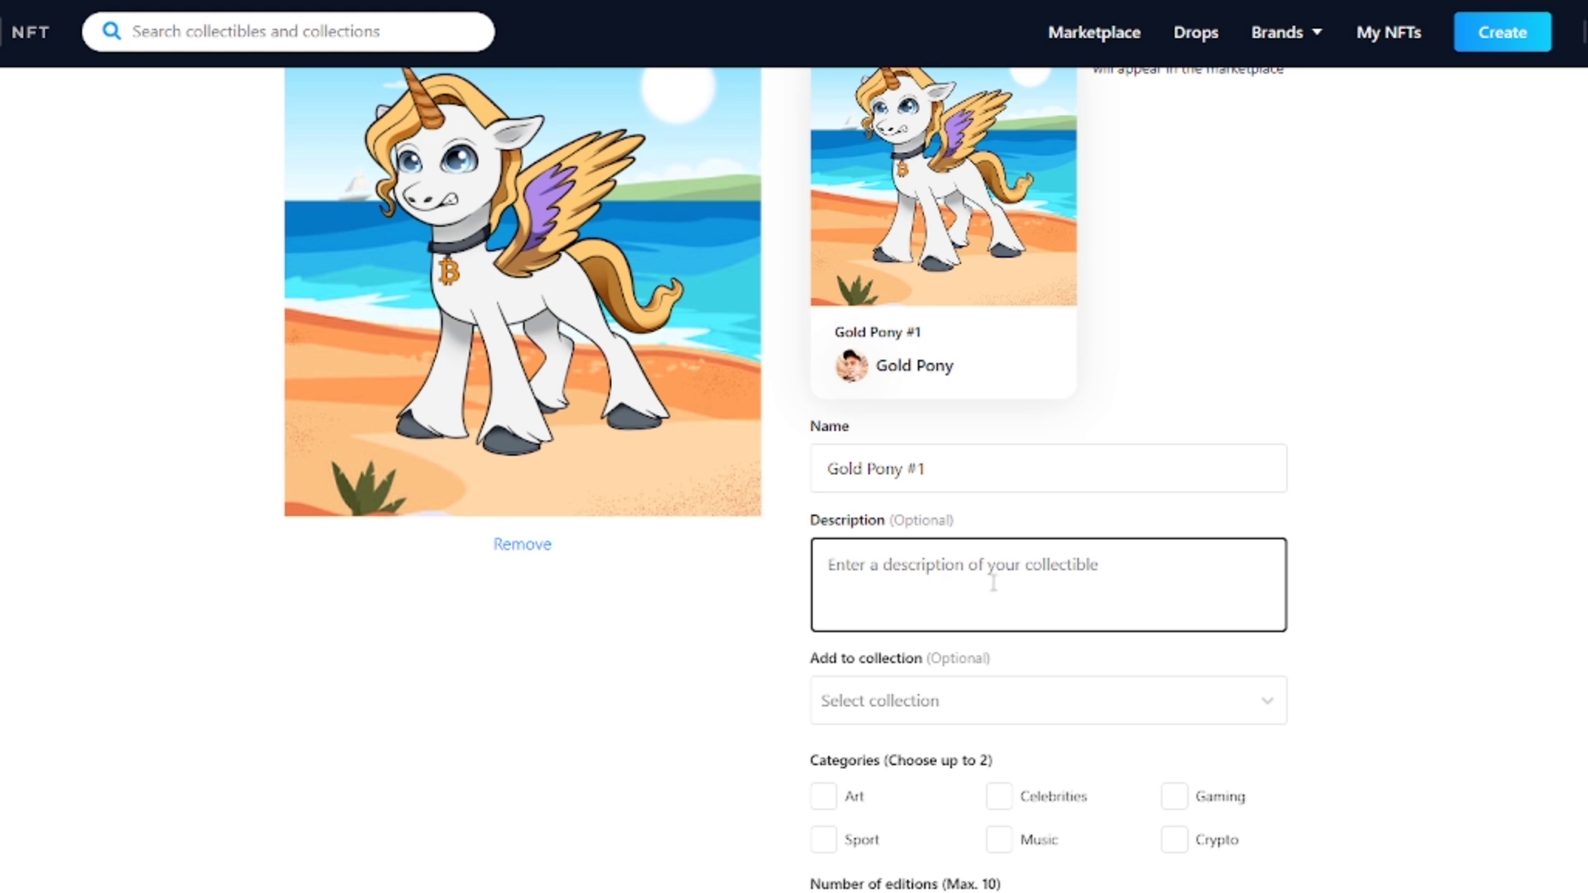
pyautogui.scroll(-1, 977, 586)
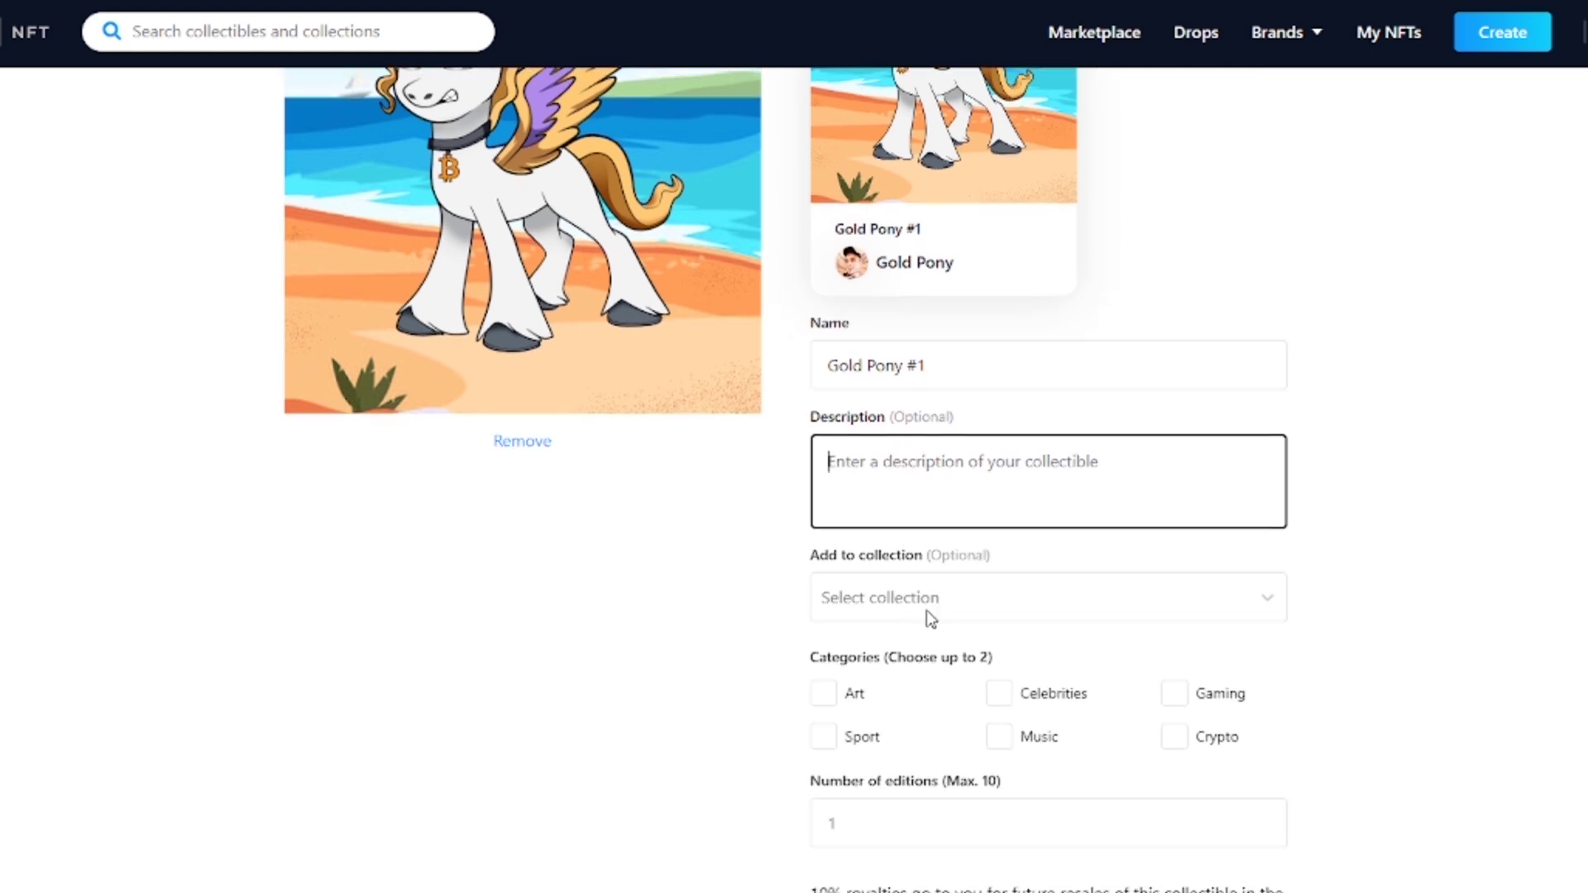
pyautogui.click(926, 613)
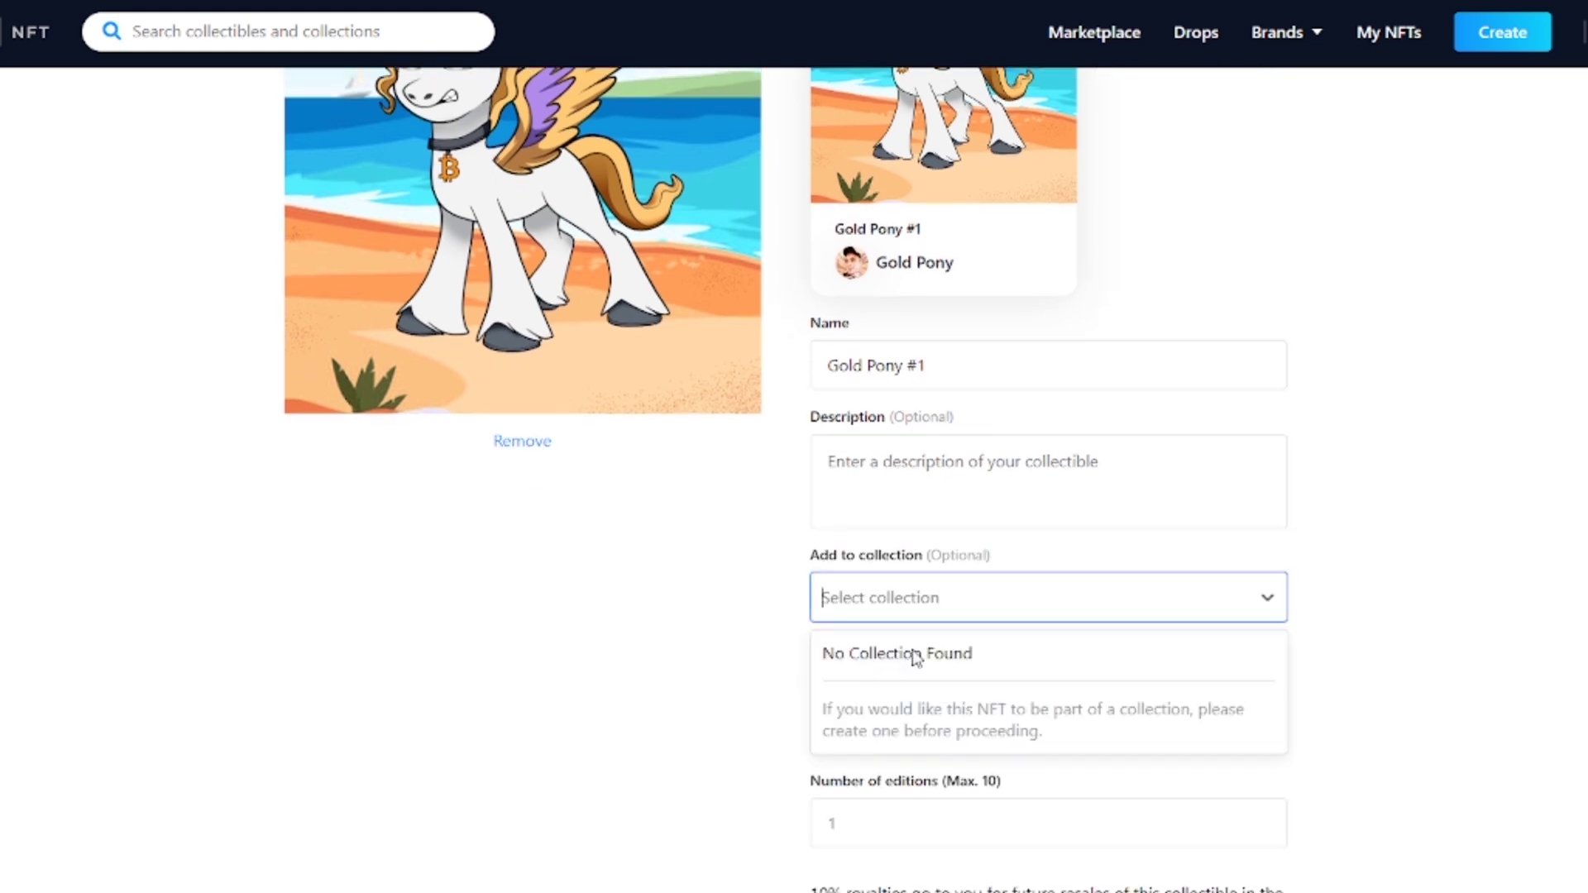
pyautogui.click(1397, 500)
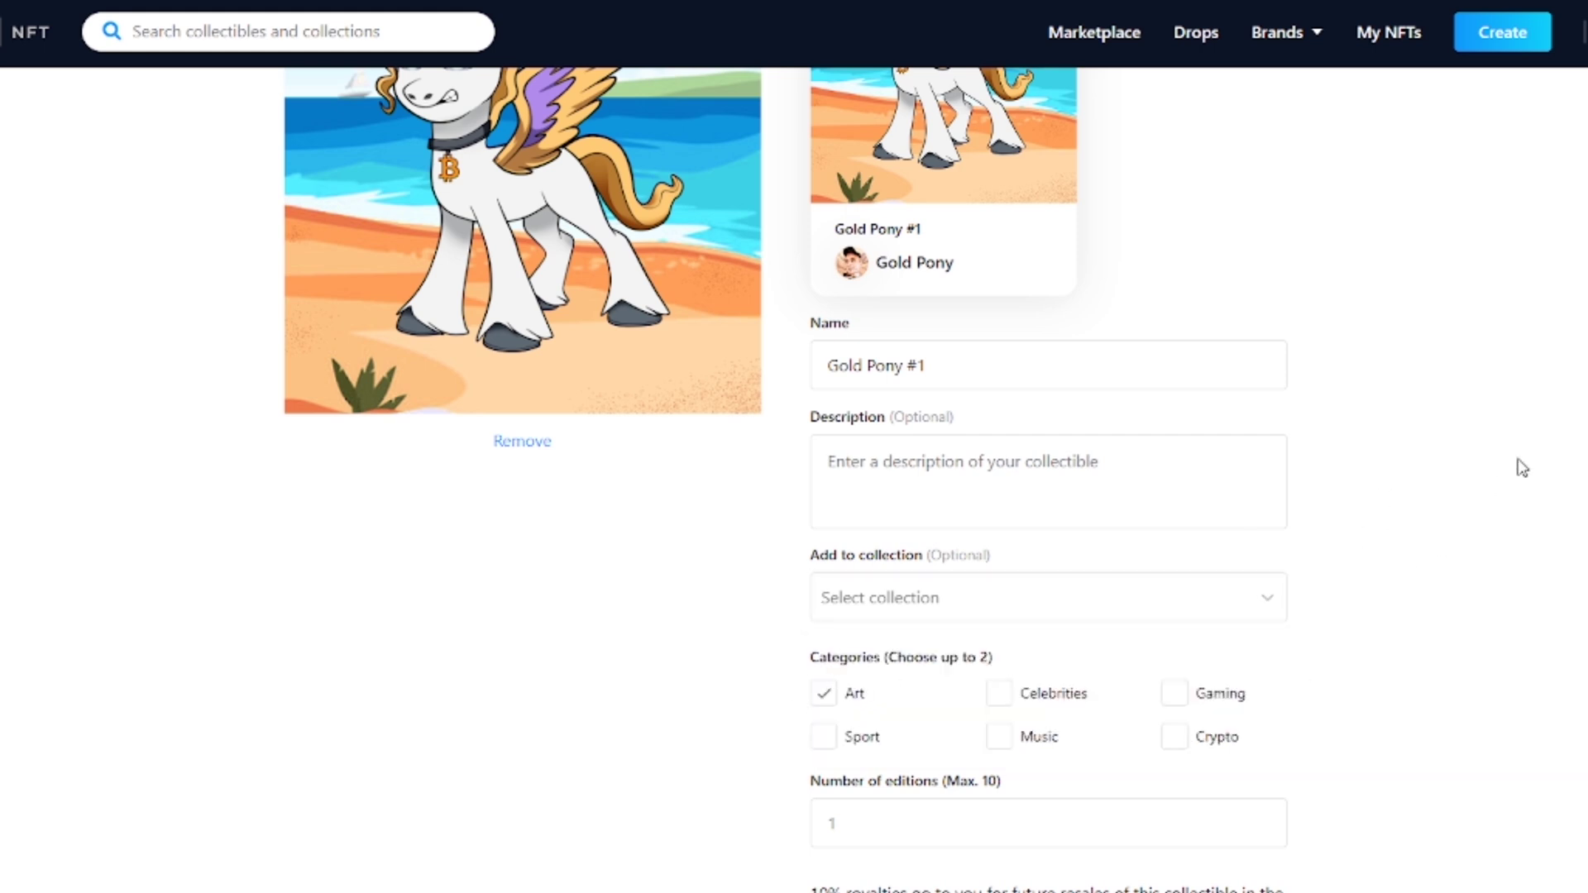
pyautogui.click(1174, 737)
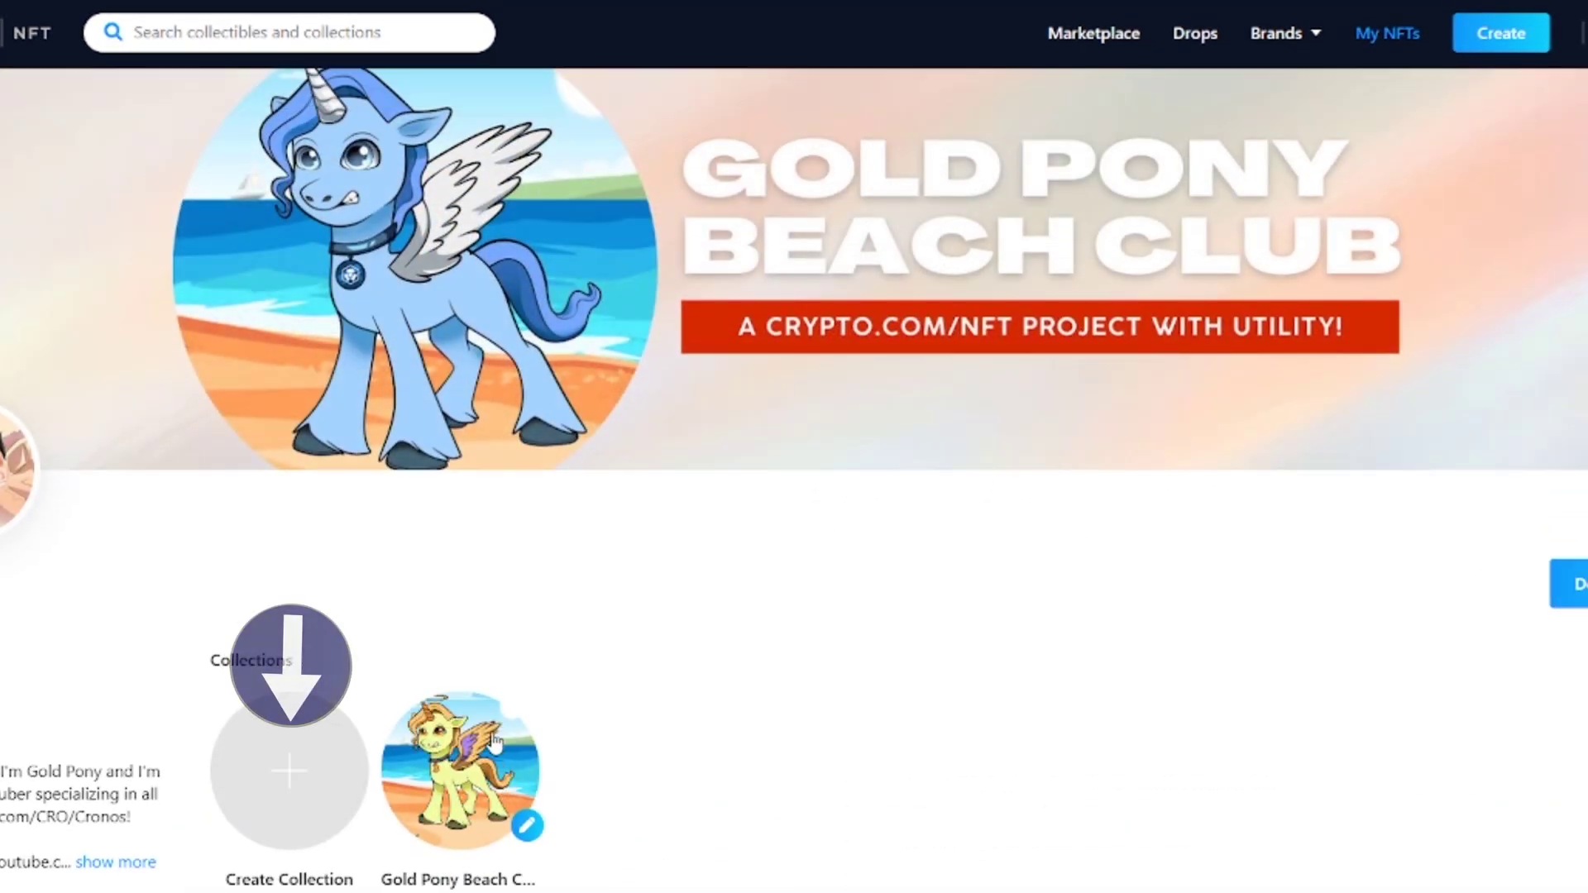
# - Open the Gold Pony Beach Club collection from My NFTs and expand its full description
pyautogui.scroll(-1, 586, 629)
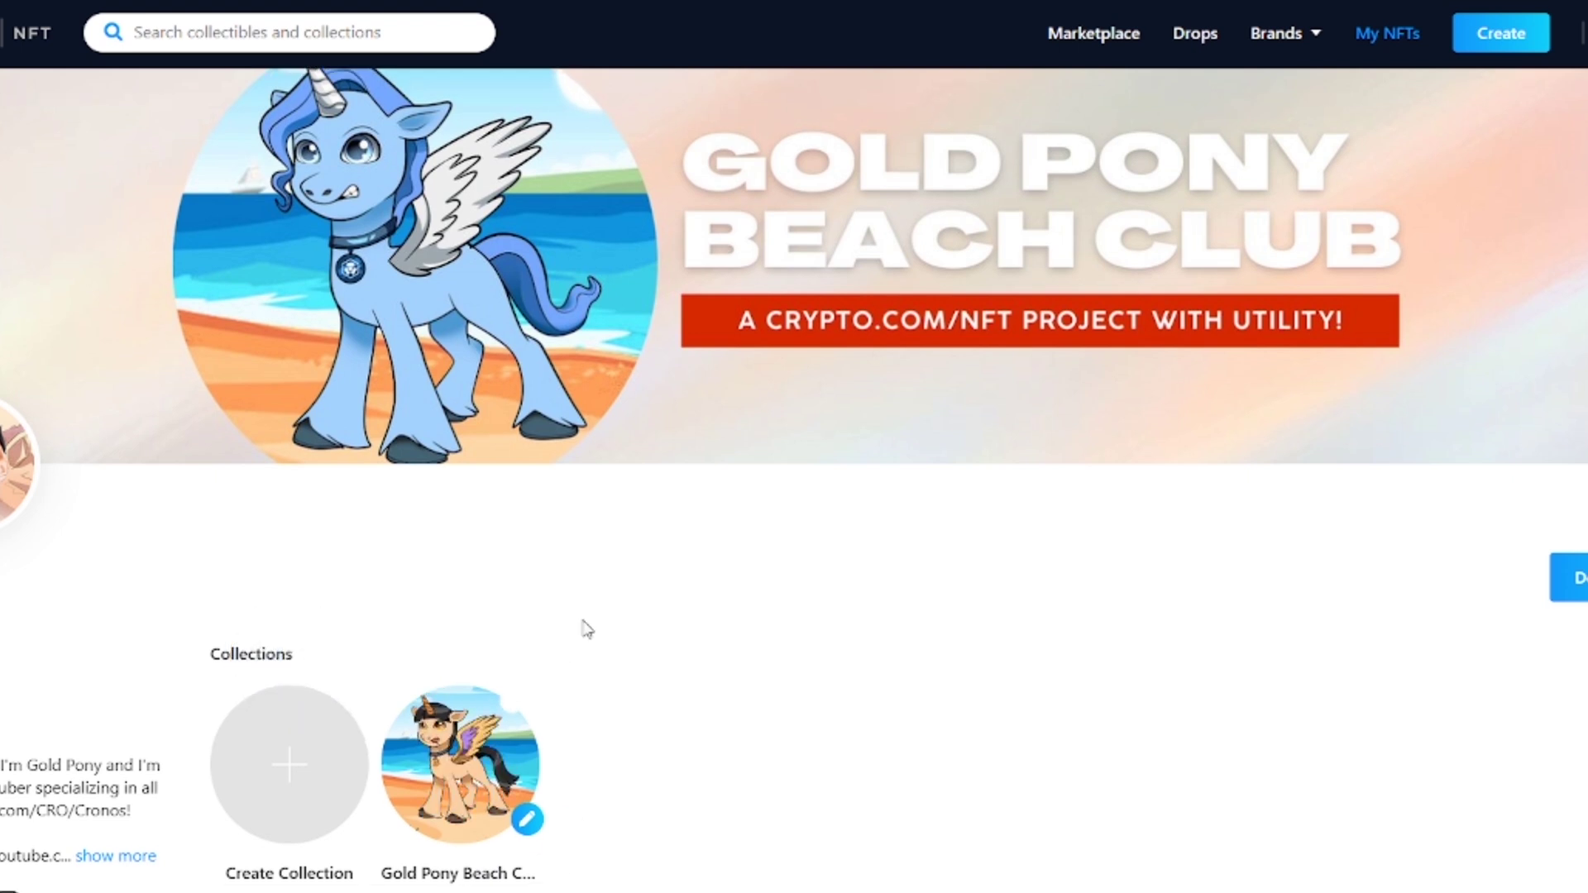
pyautogui.scroll(-3, 586, 629)
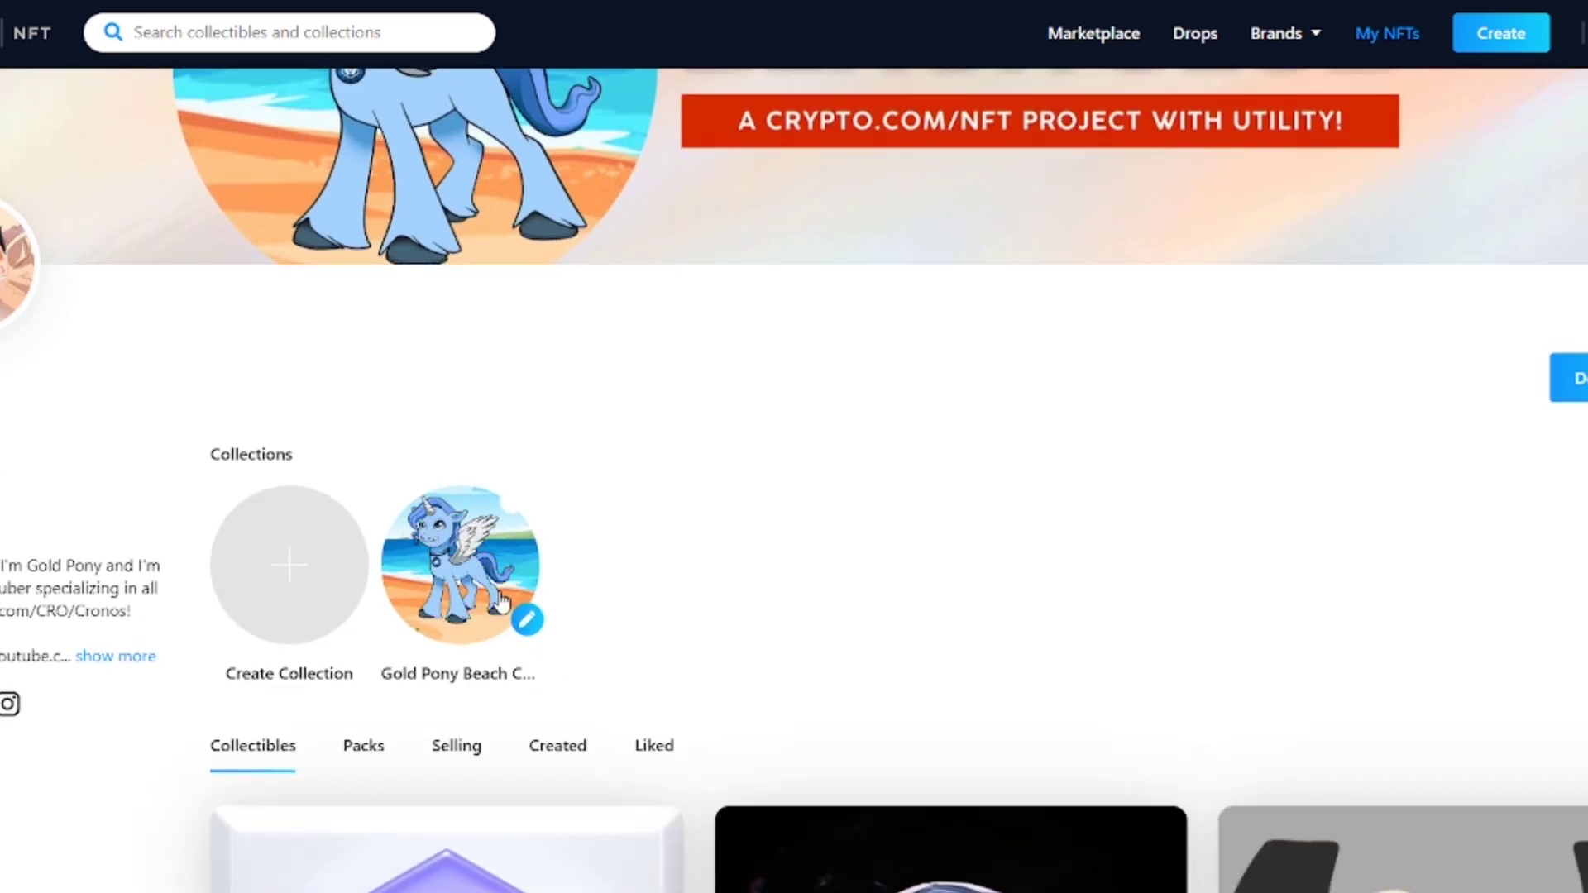
pyautogui.click(477, 558)
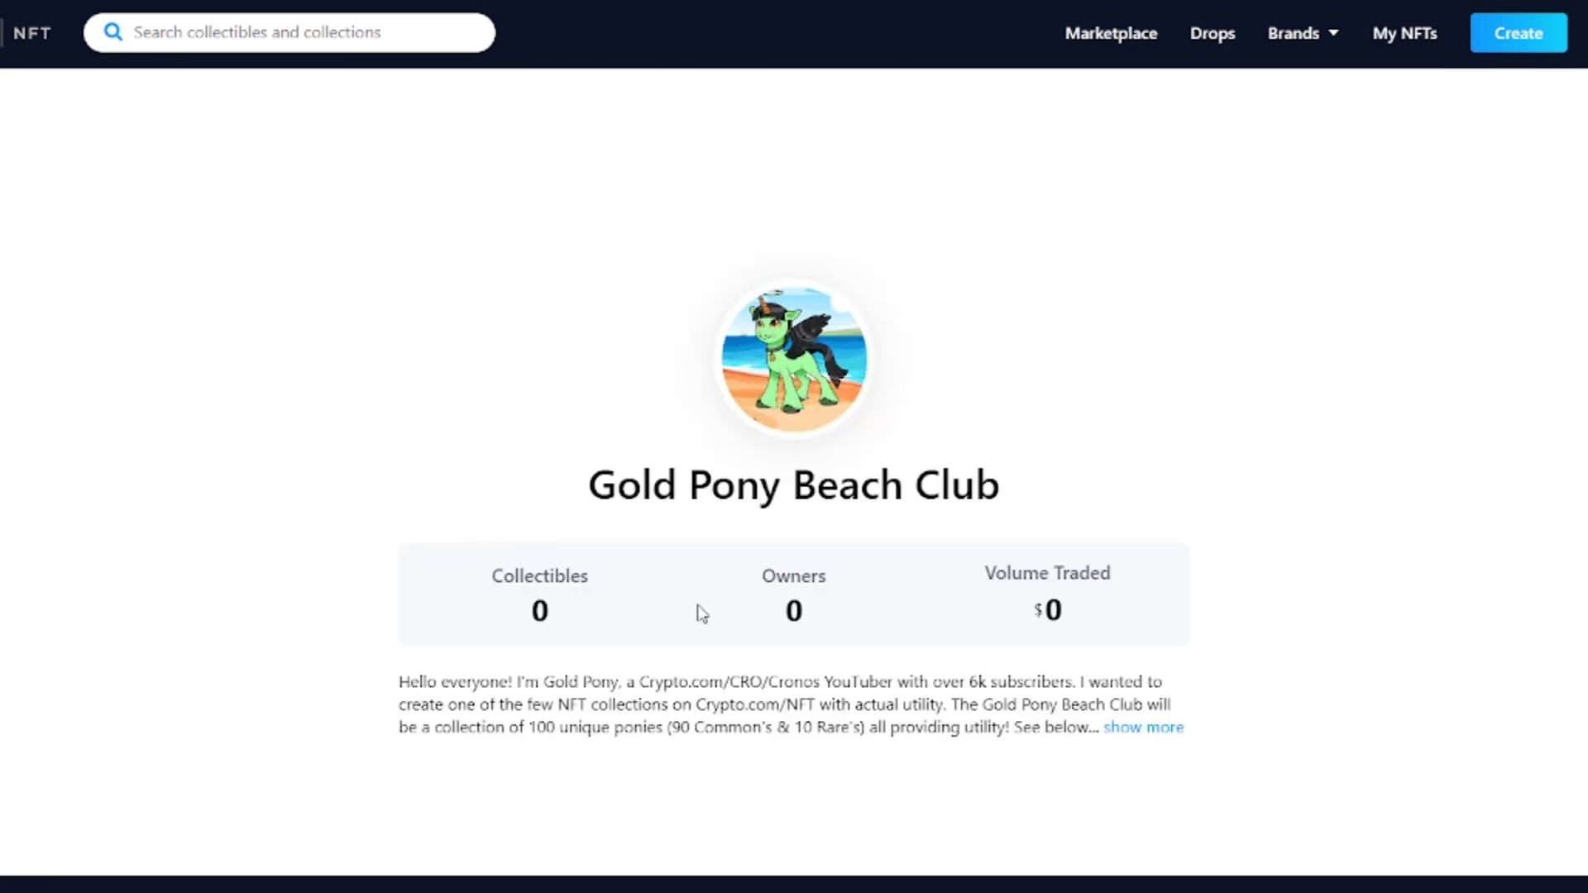
pyautogui.click(1109, 729)
pyautogui.scroll(-1, 1338, 561)
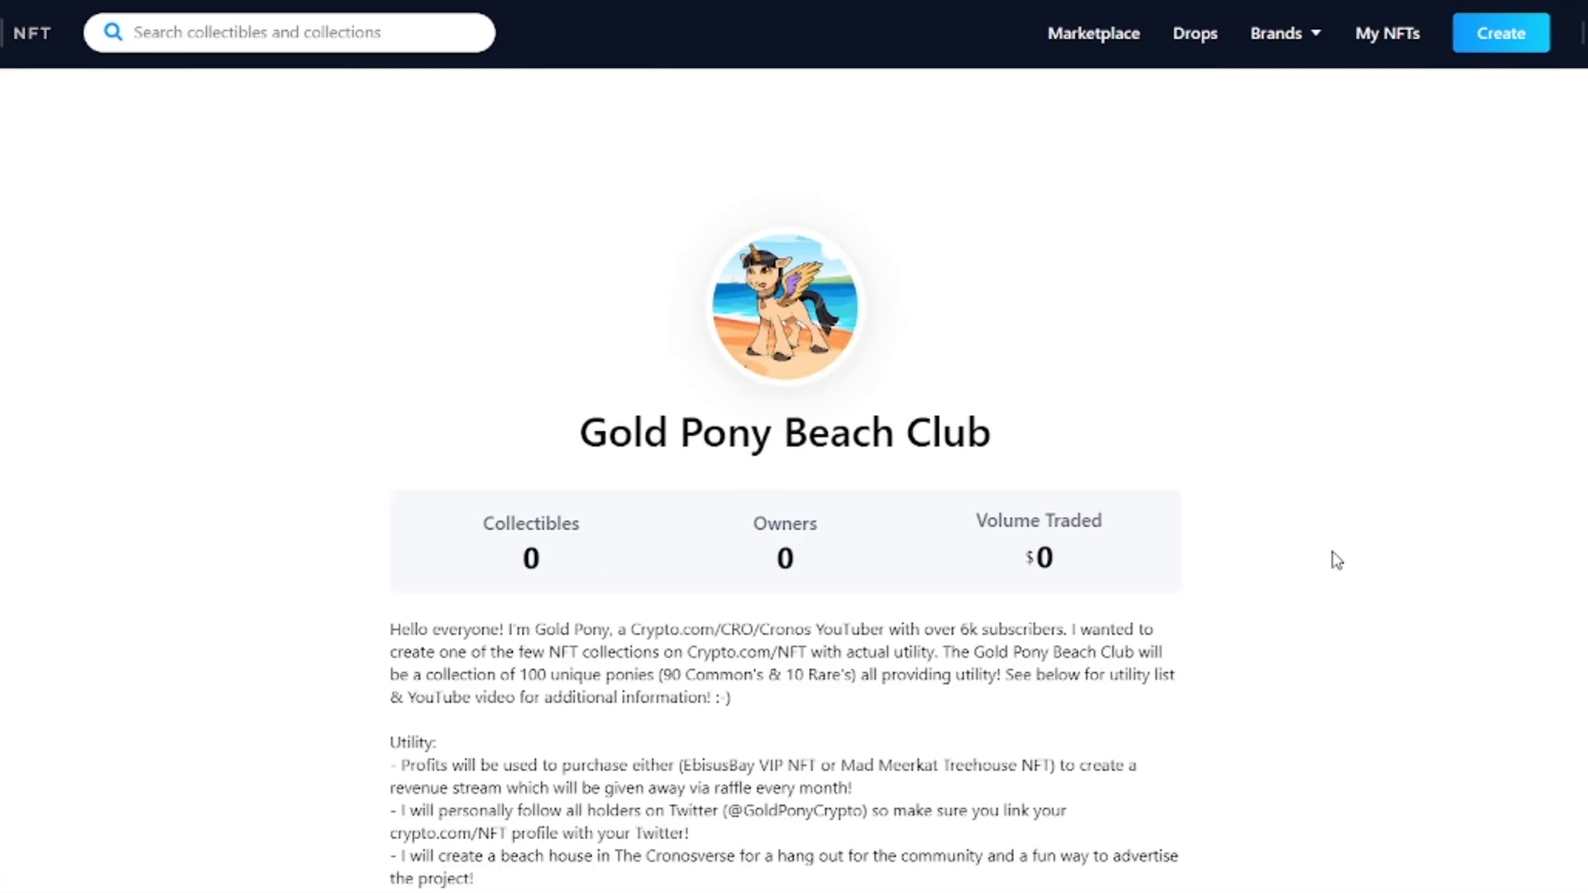
pyautogui.scroll(-2, 1338, 561)
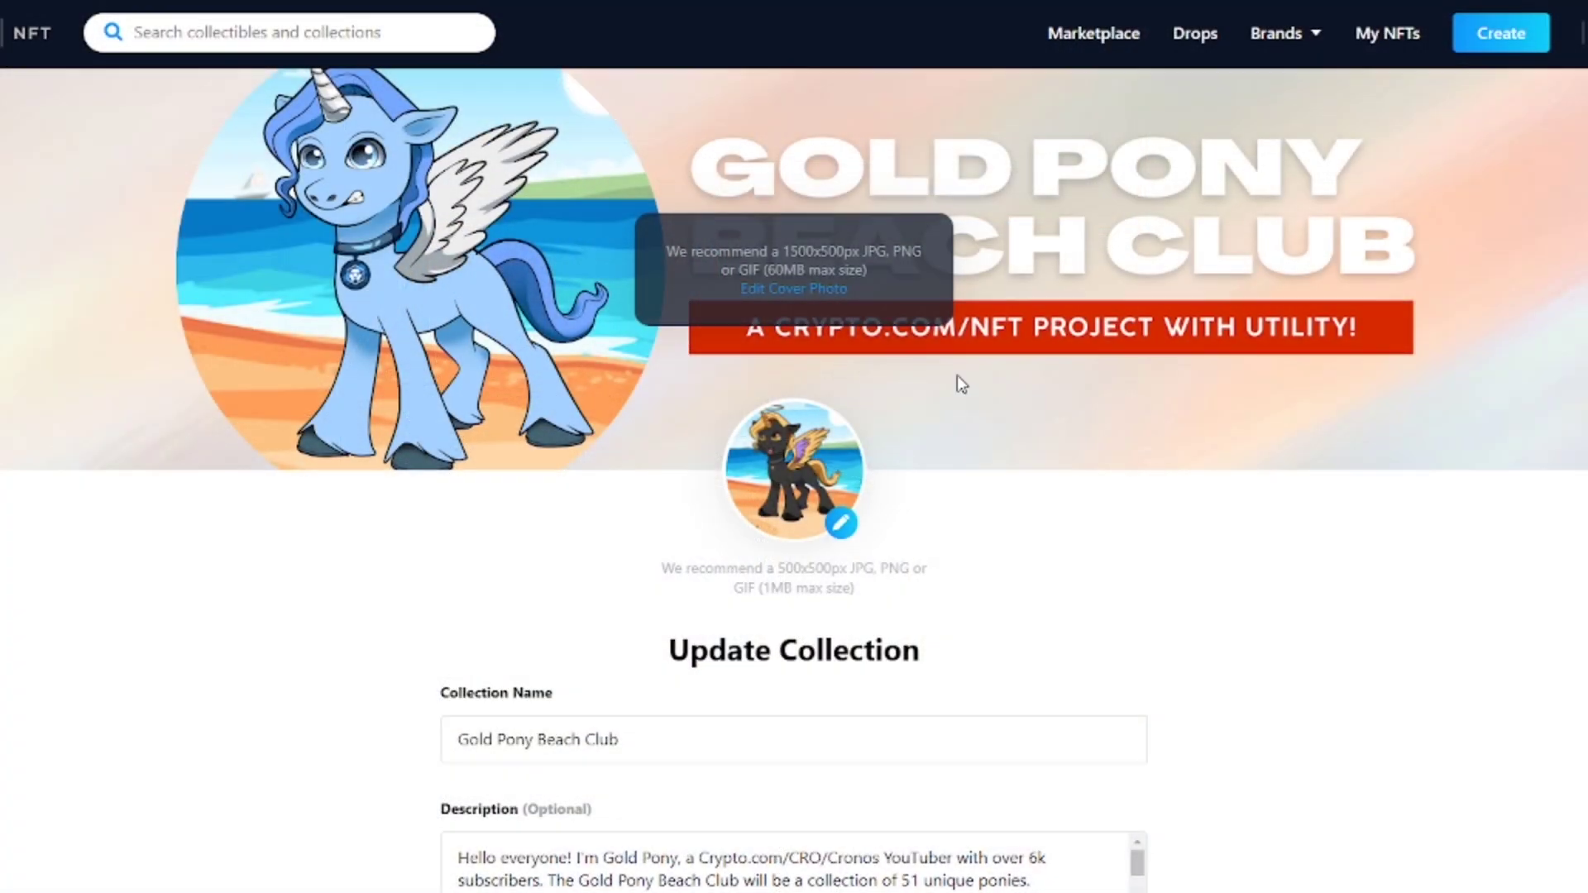
pyautogui.click(756, 290)
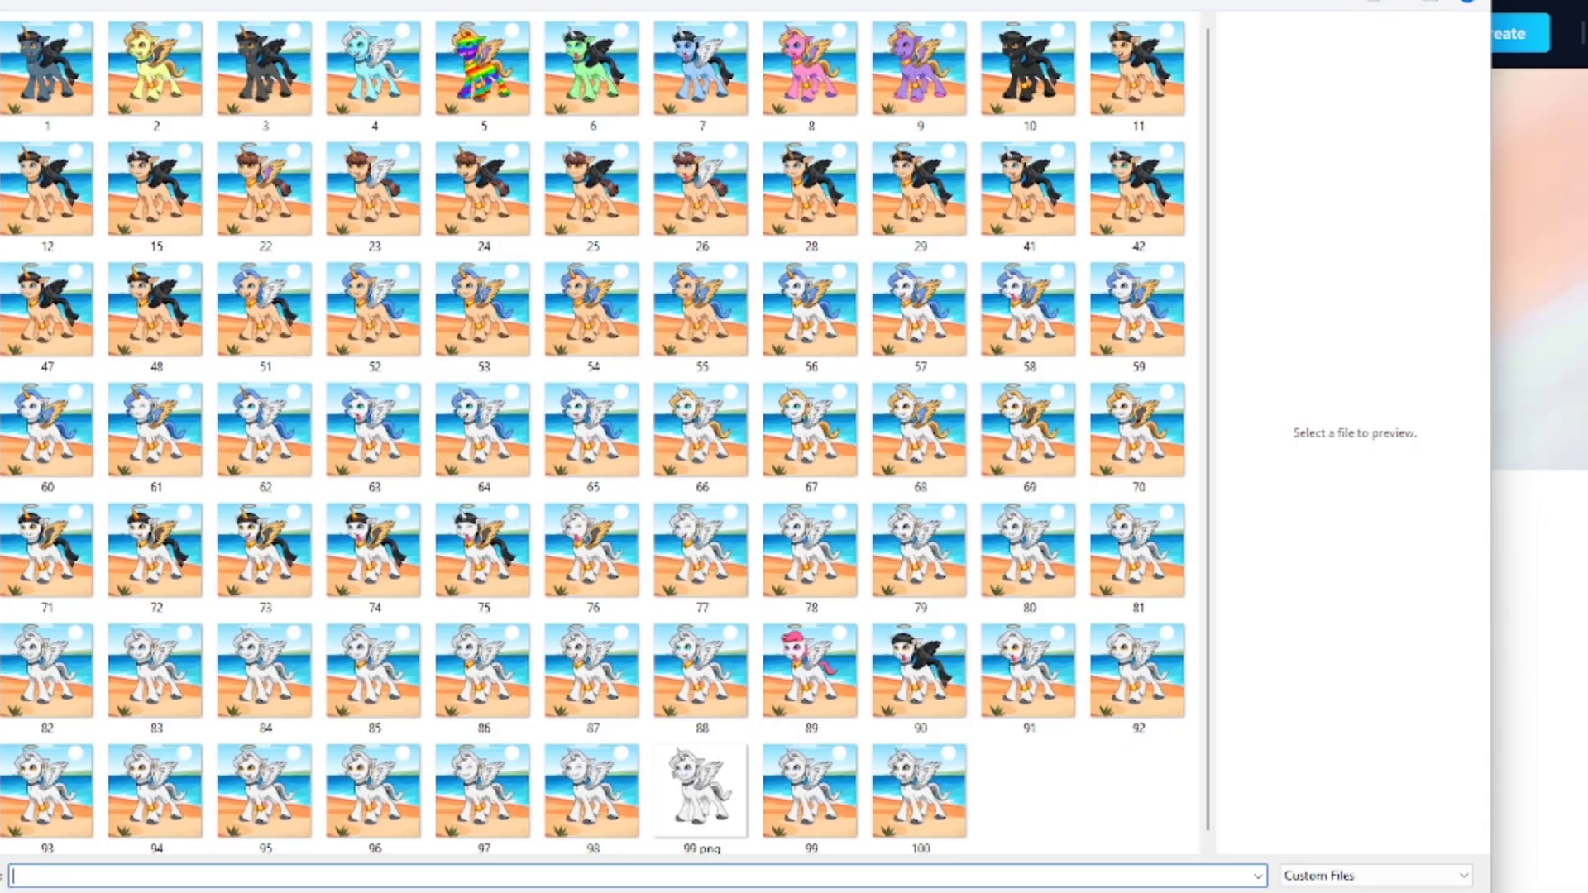
pyautogui.press('Escape')
pyautogui.scroll(-1, 902, 538)
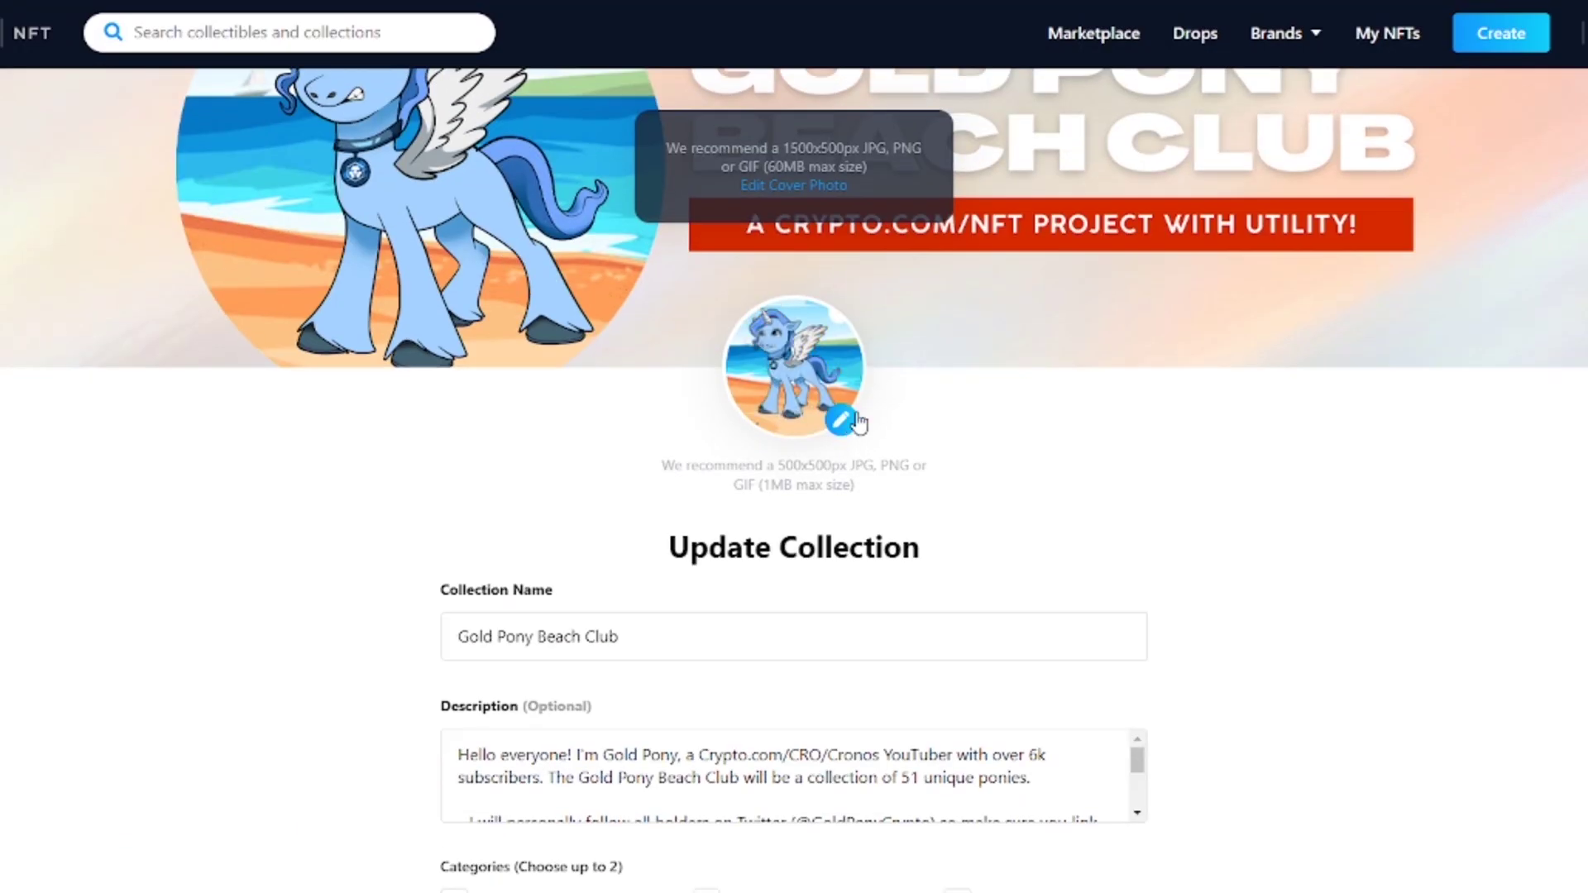
pyautogui.scroll(-2, 1000, 500)
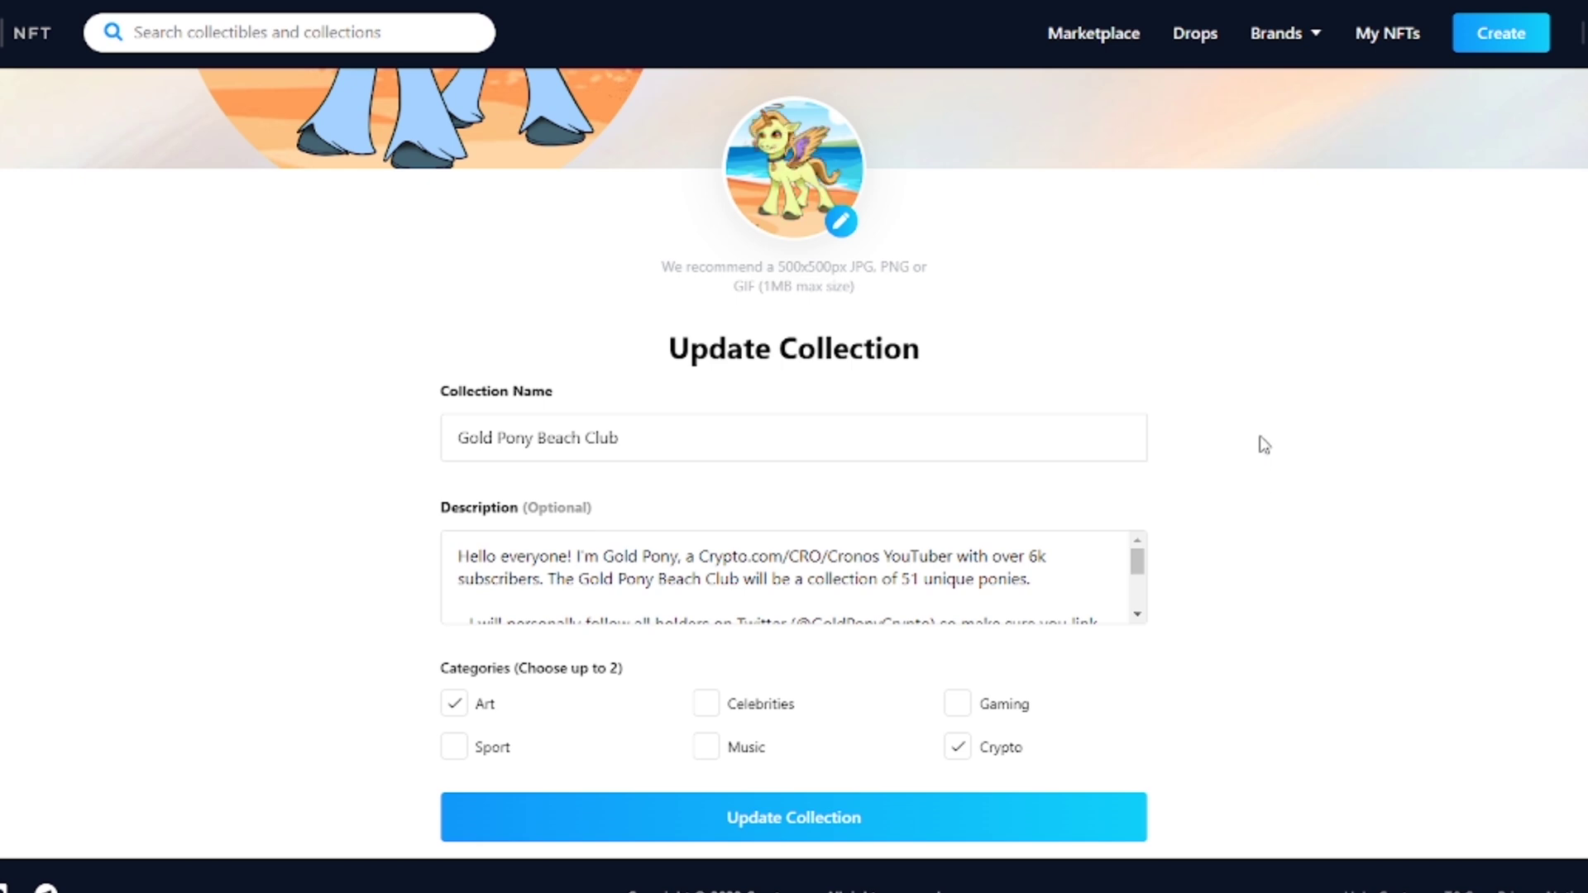
pyautogui.scroll(4, 1257, 426)
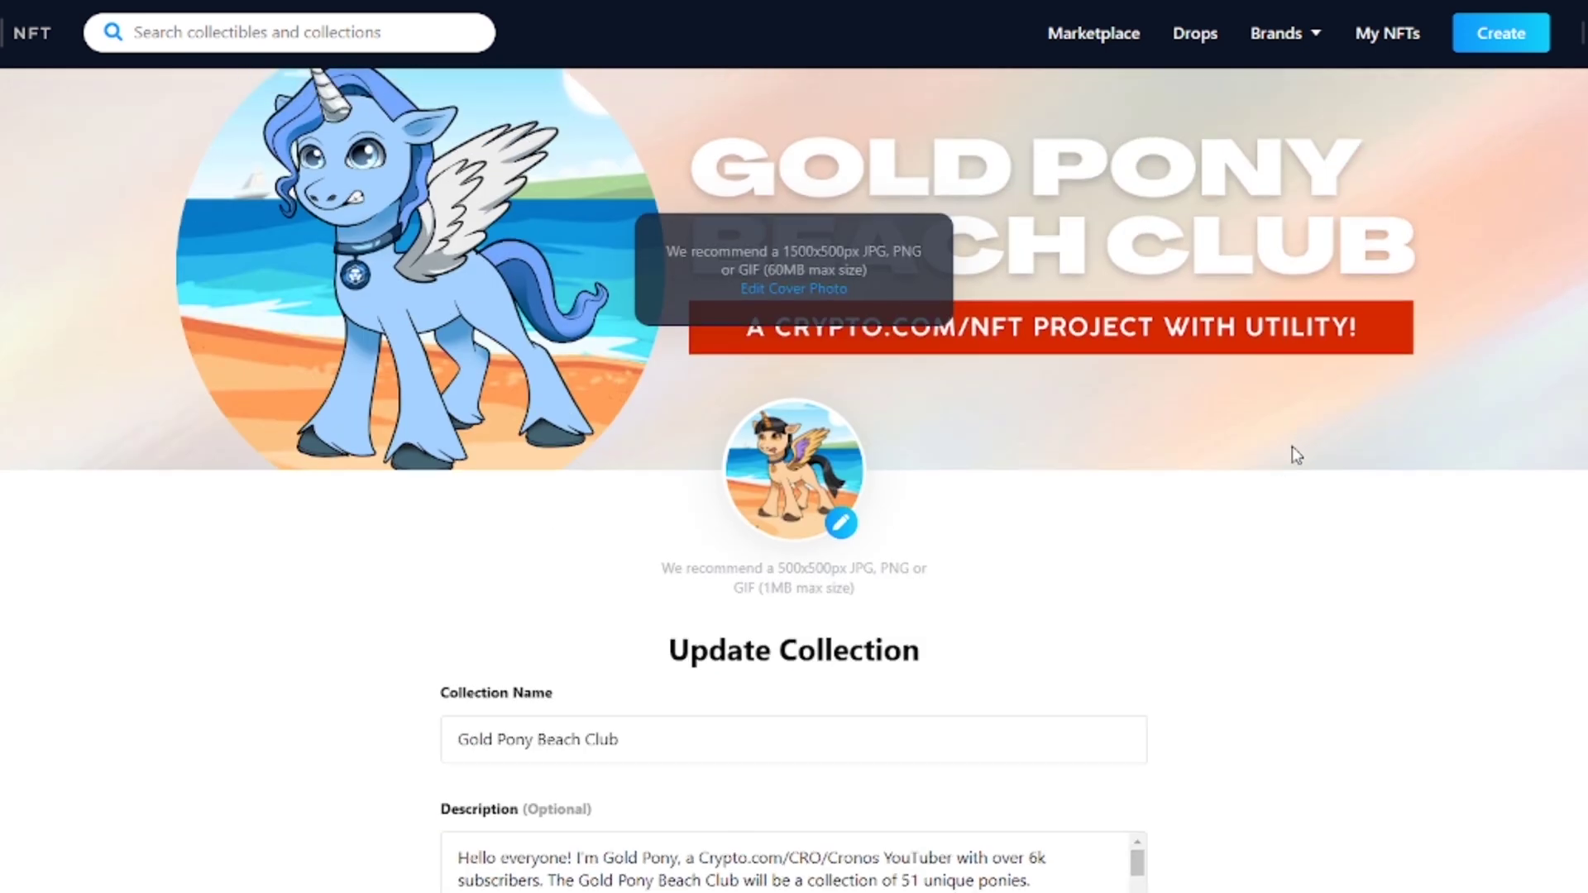
pyautogui.scroll(-4, 1289, 449)
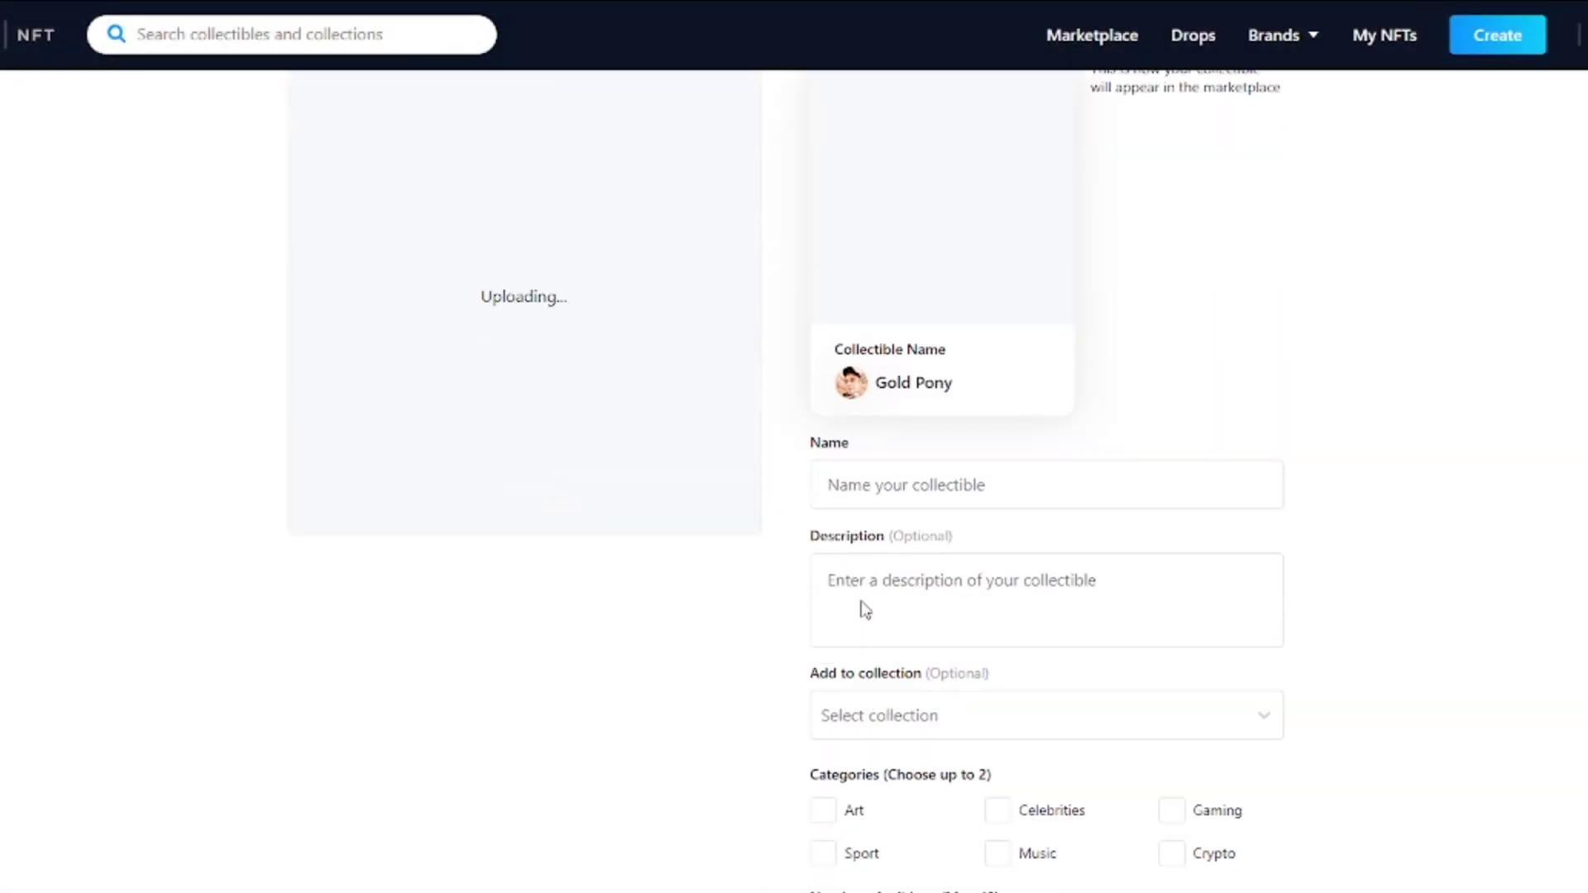
# - Assign the collectible to the Gold Pony Beach Club collection and enter its name
pyautogui.scroll(-3, 864, 609)
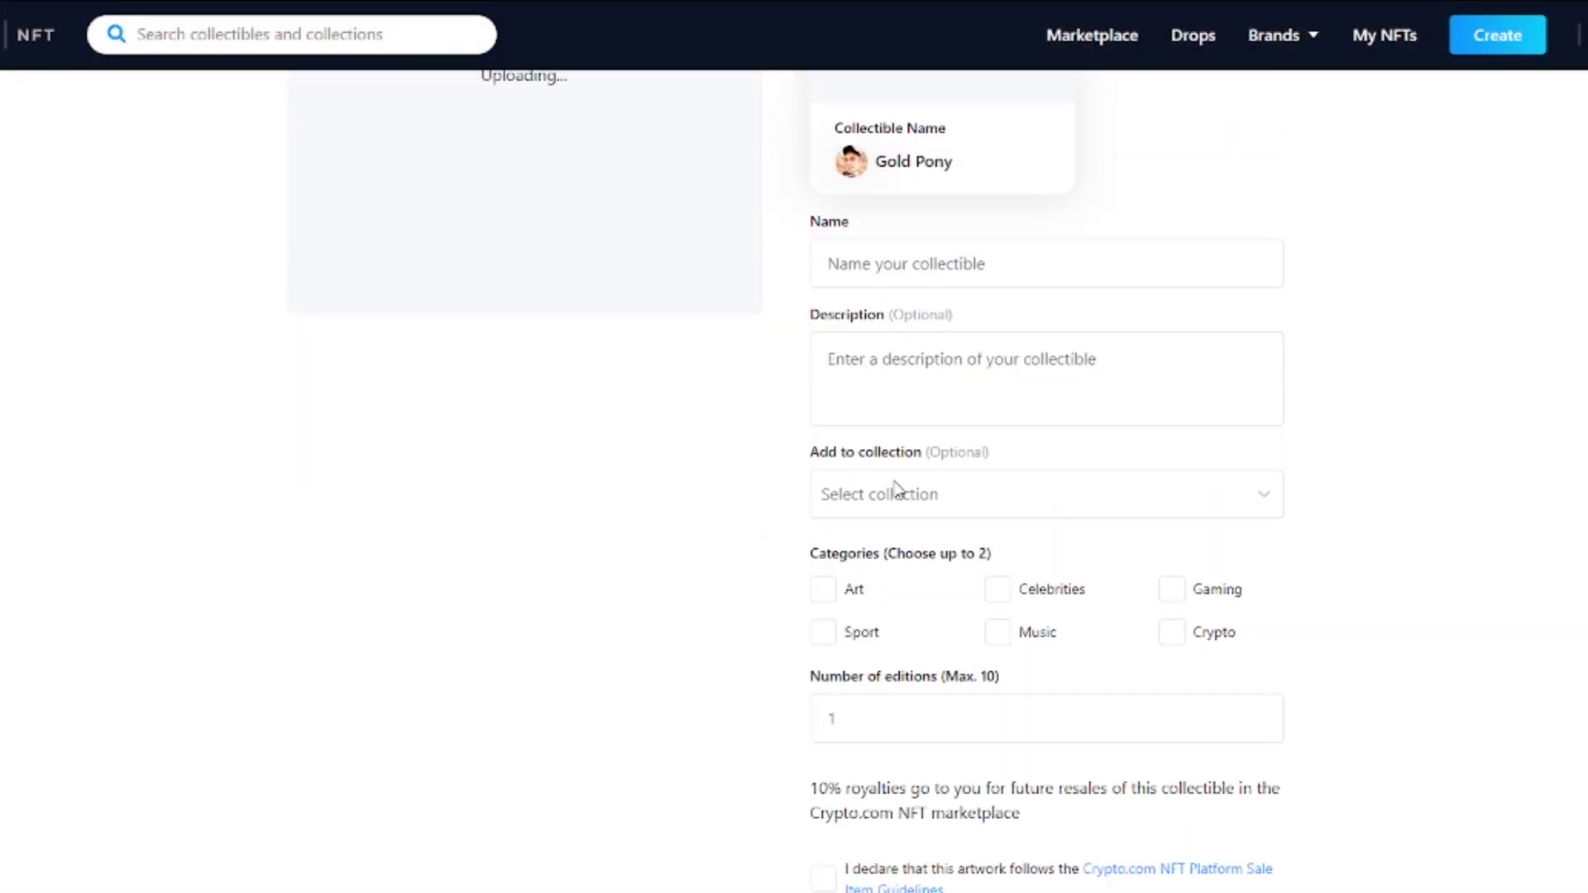
pyautogui.click(890, 513)
pyautogui.click(837, 550)
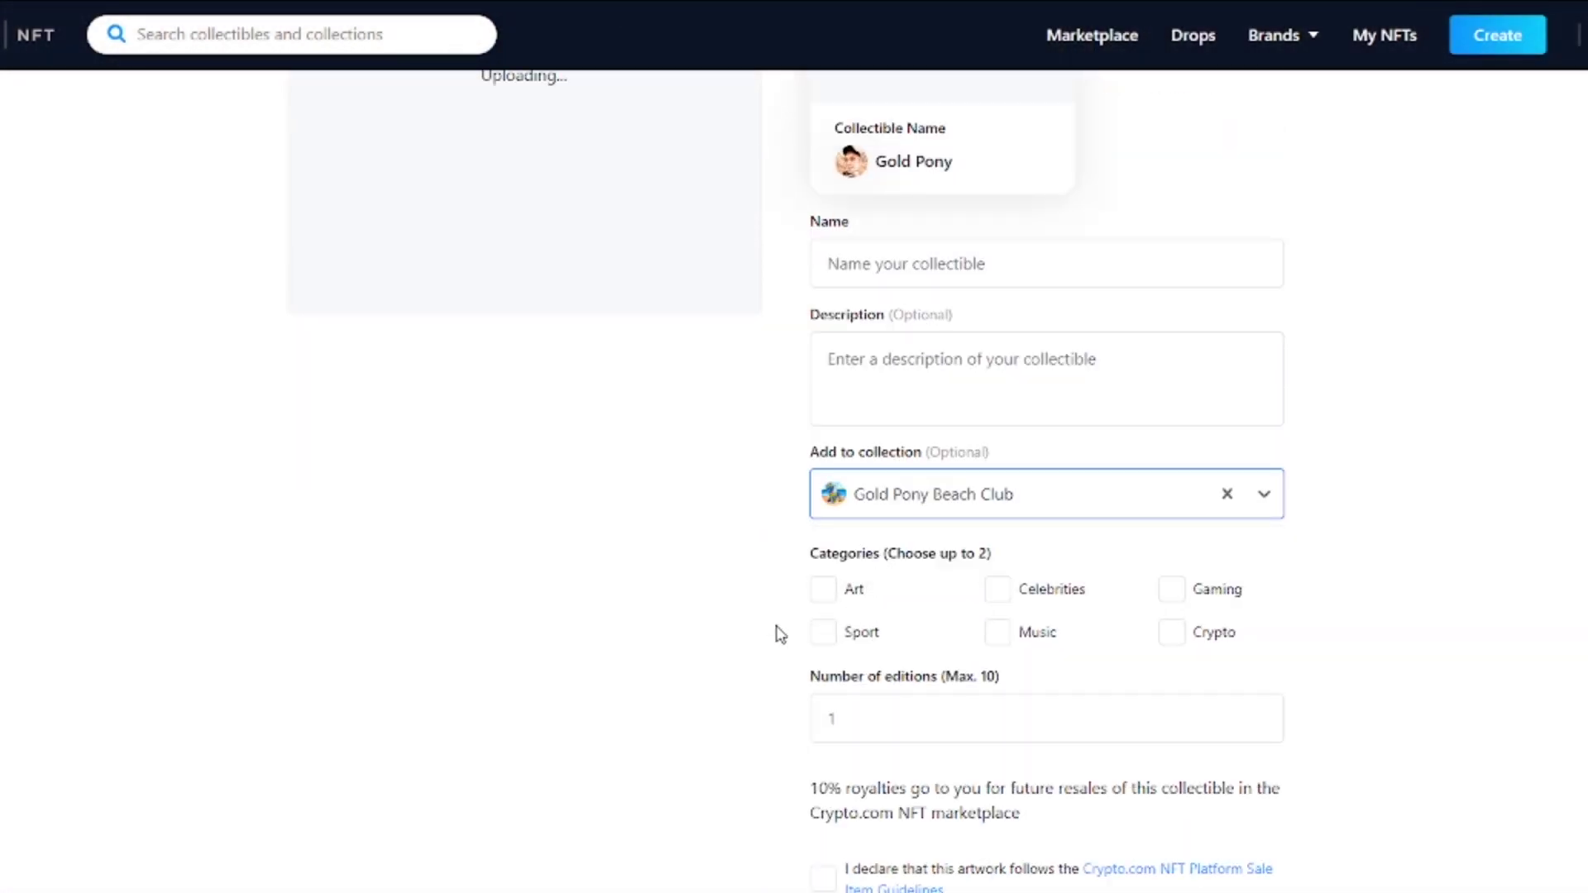
pyautogui.scroll(1, 691, 608)
pyautogui.scroll(5, 691, 608)
pyautogui.click(958, 677)
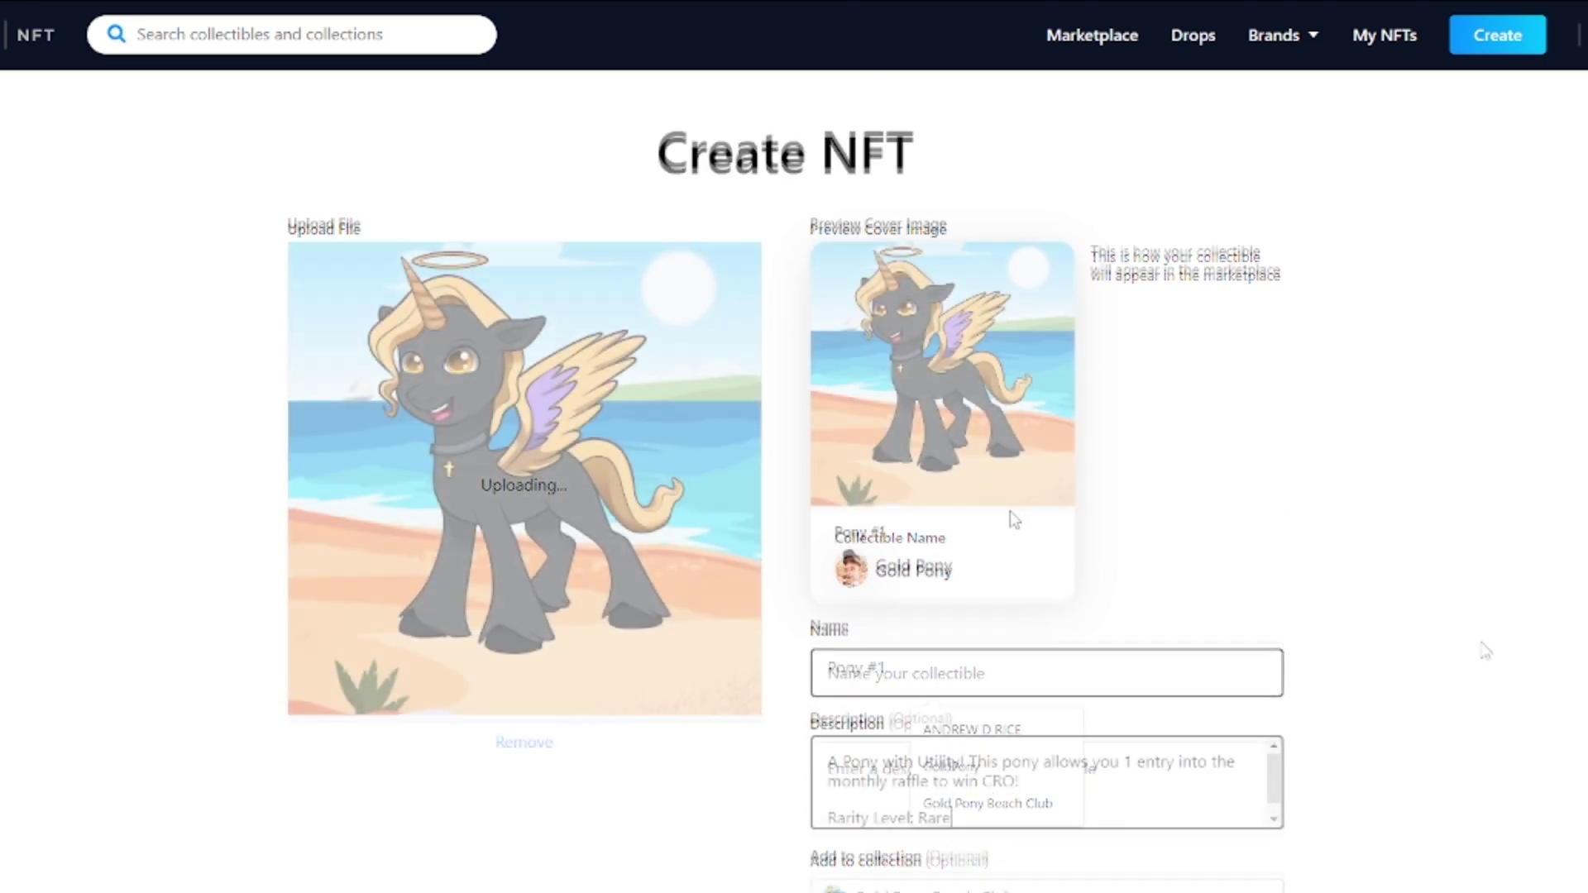
# - Tag it Art, accept all declarations, set 1 edition, and submit Pony #1 for review
pyautogui.scroll(-5, 1464, 624)
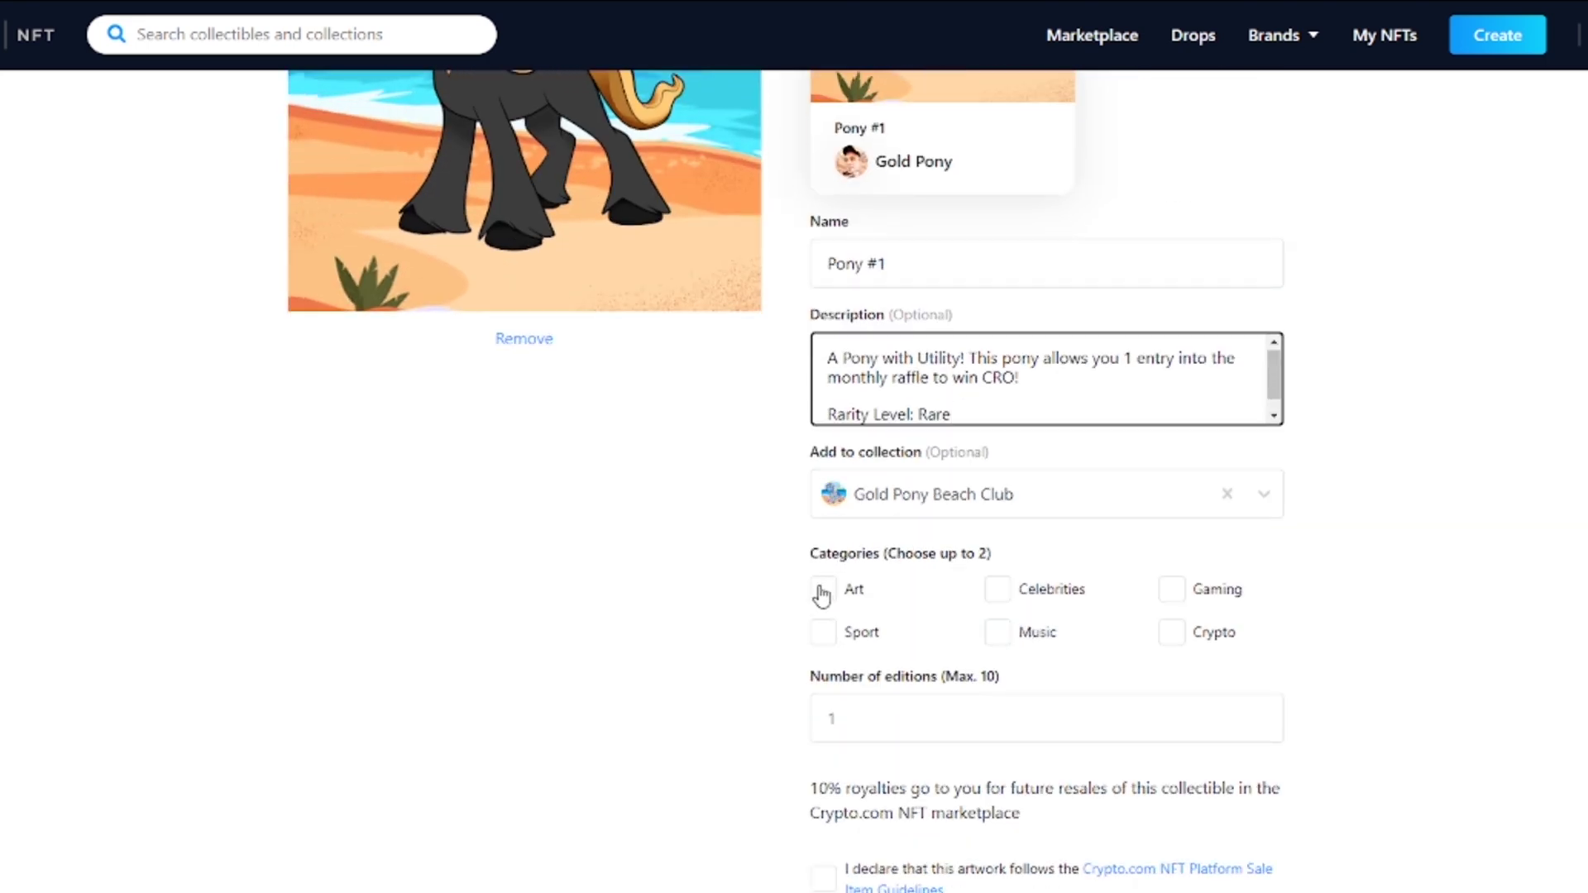
pyautogui.click(822, 592)
pyautogui.scroll(-1, 1037, 735)
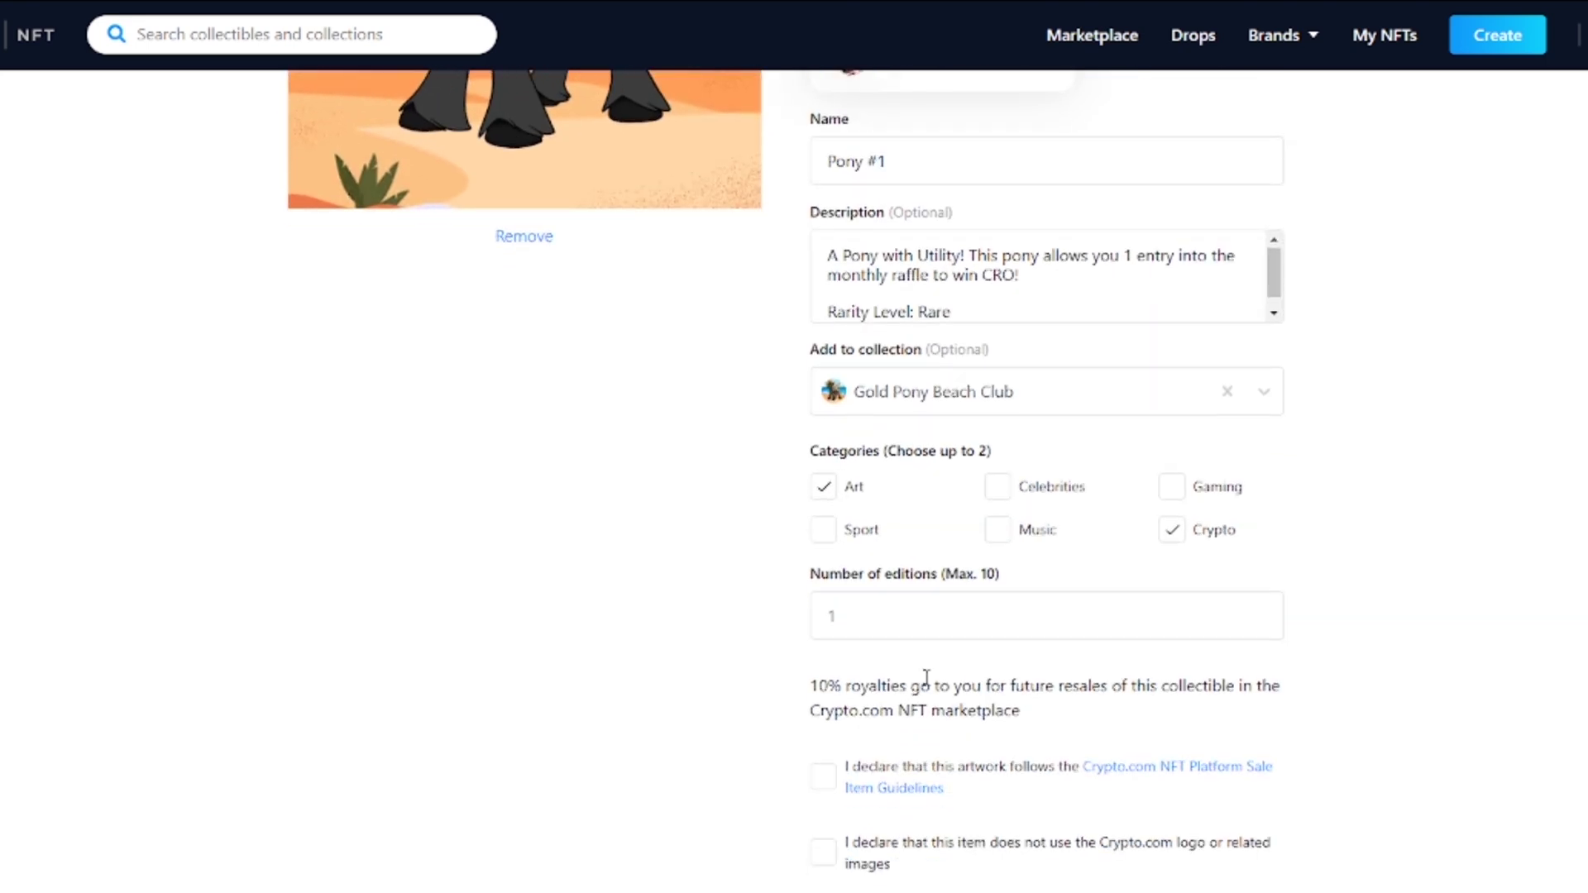
pyautogui.scroll(-3, 876, 613)
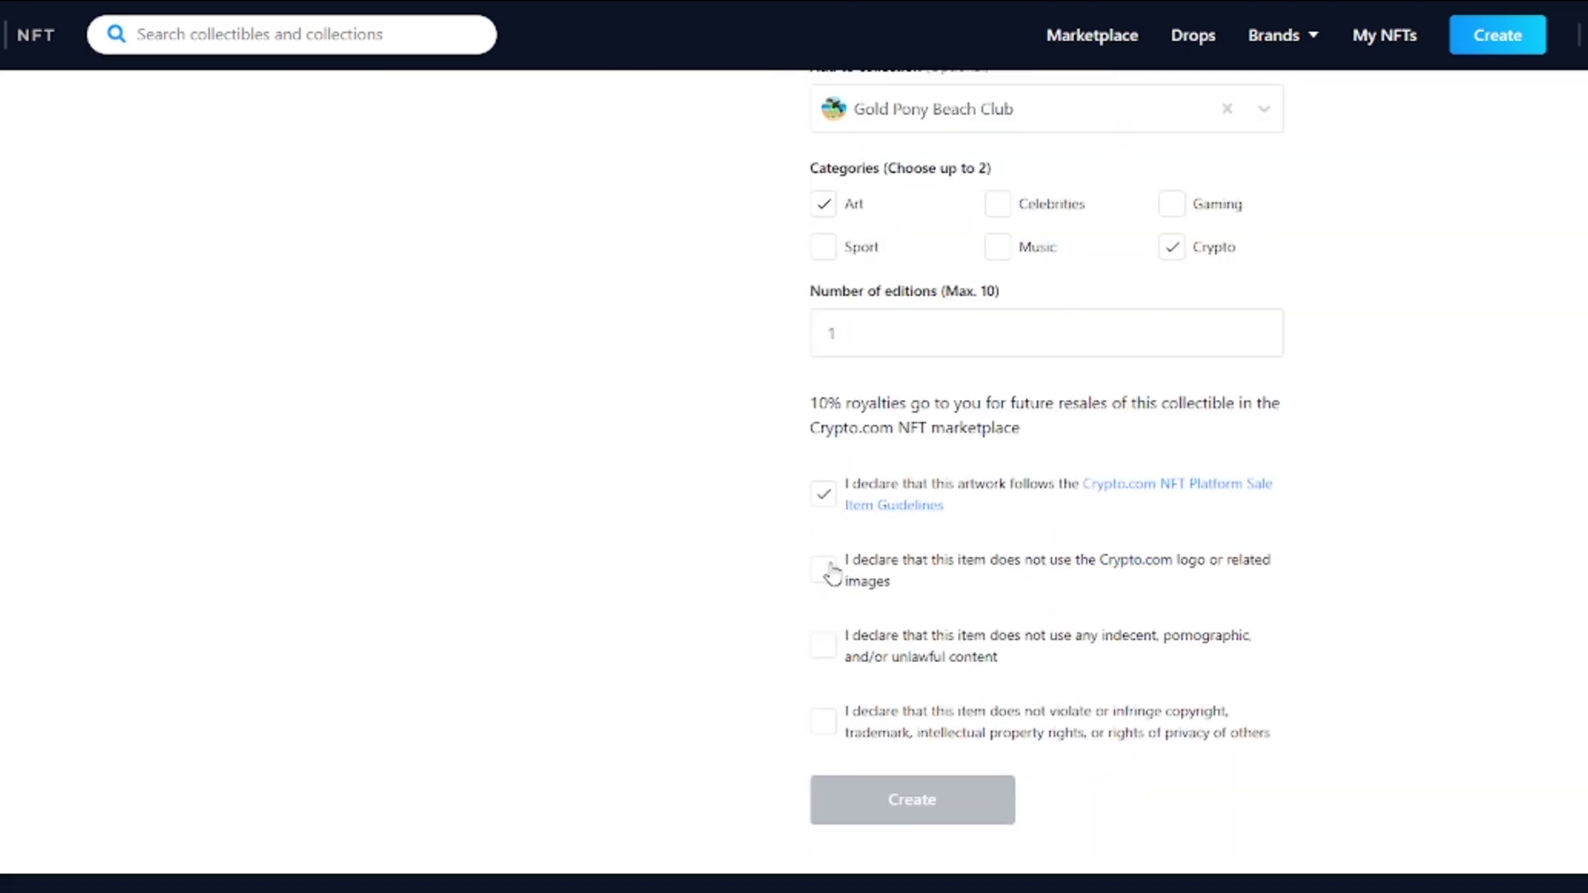
pyautogui.click(833, 732)
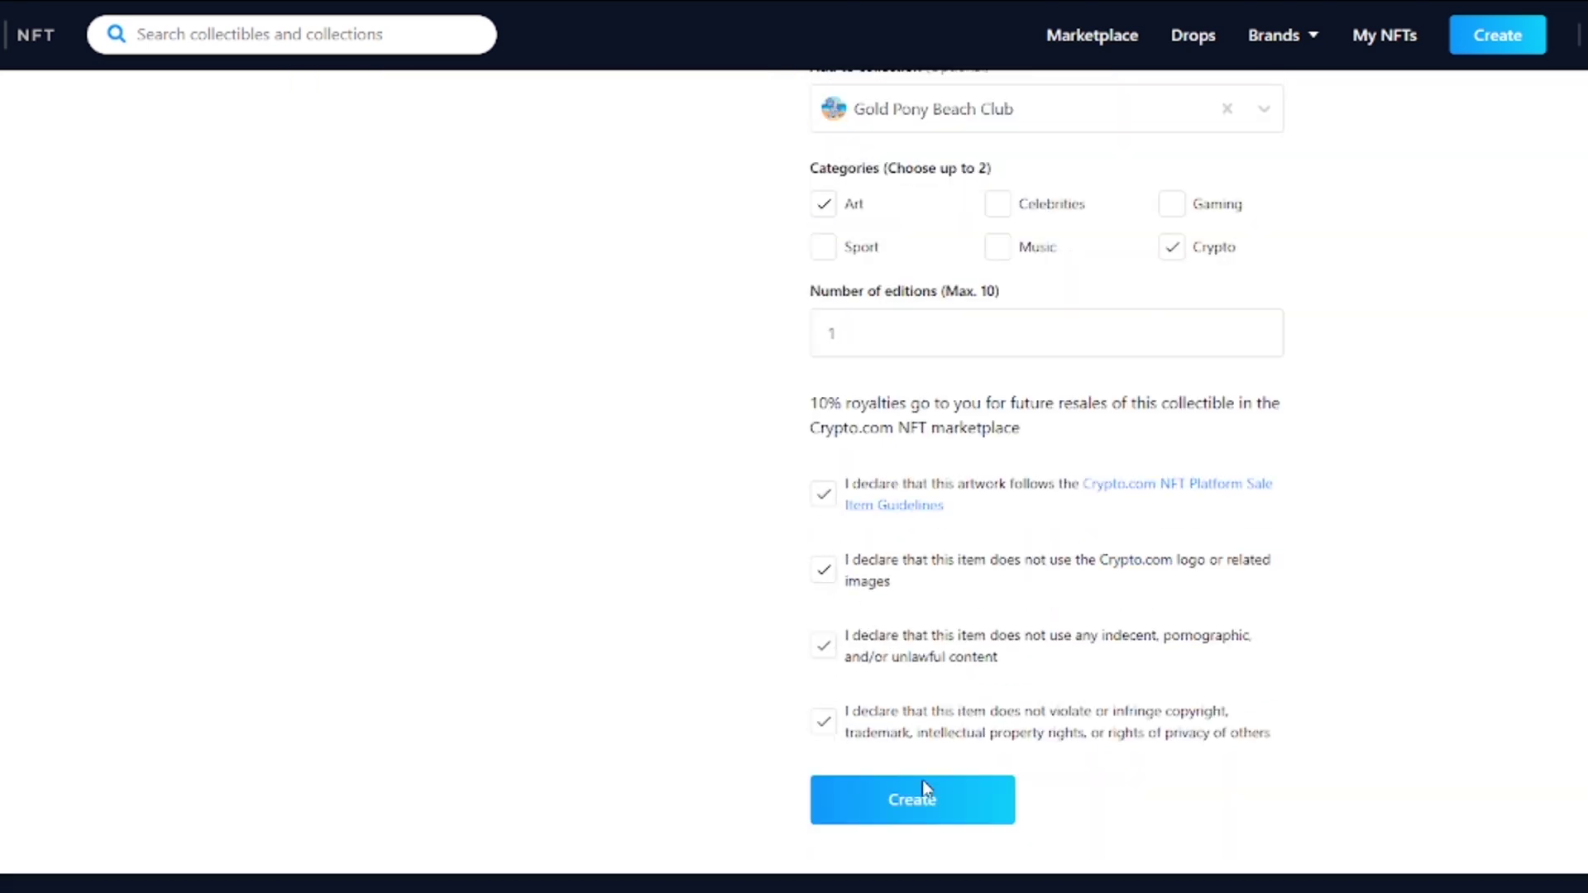
pyautogui.click(960, 821)
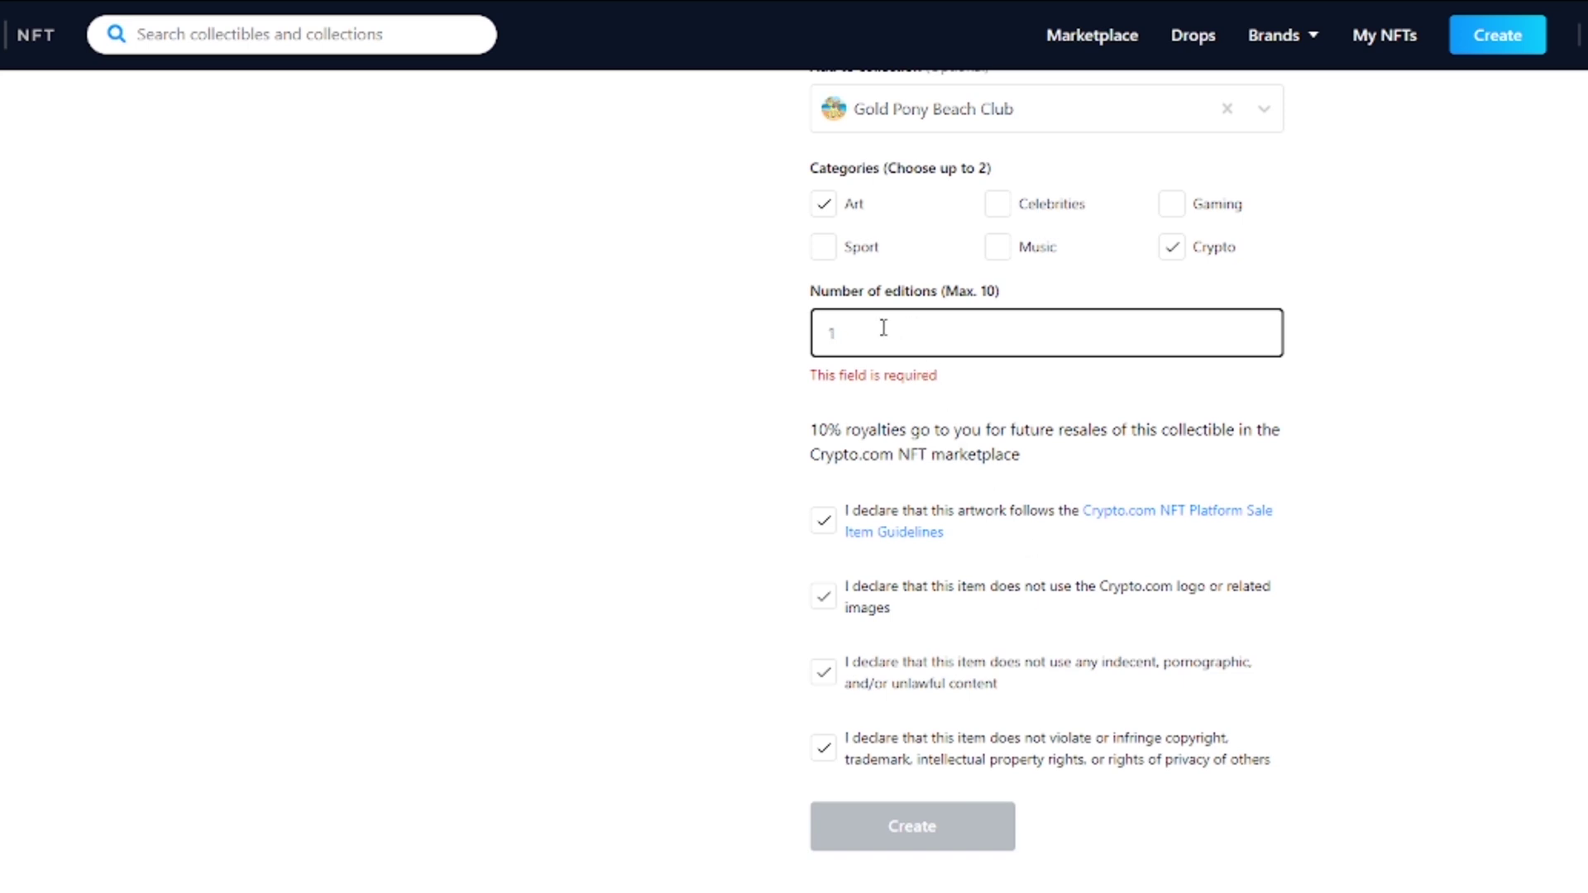
pyautogui.write('1')
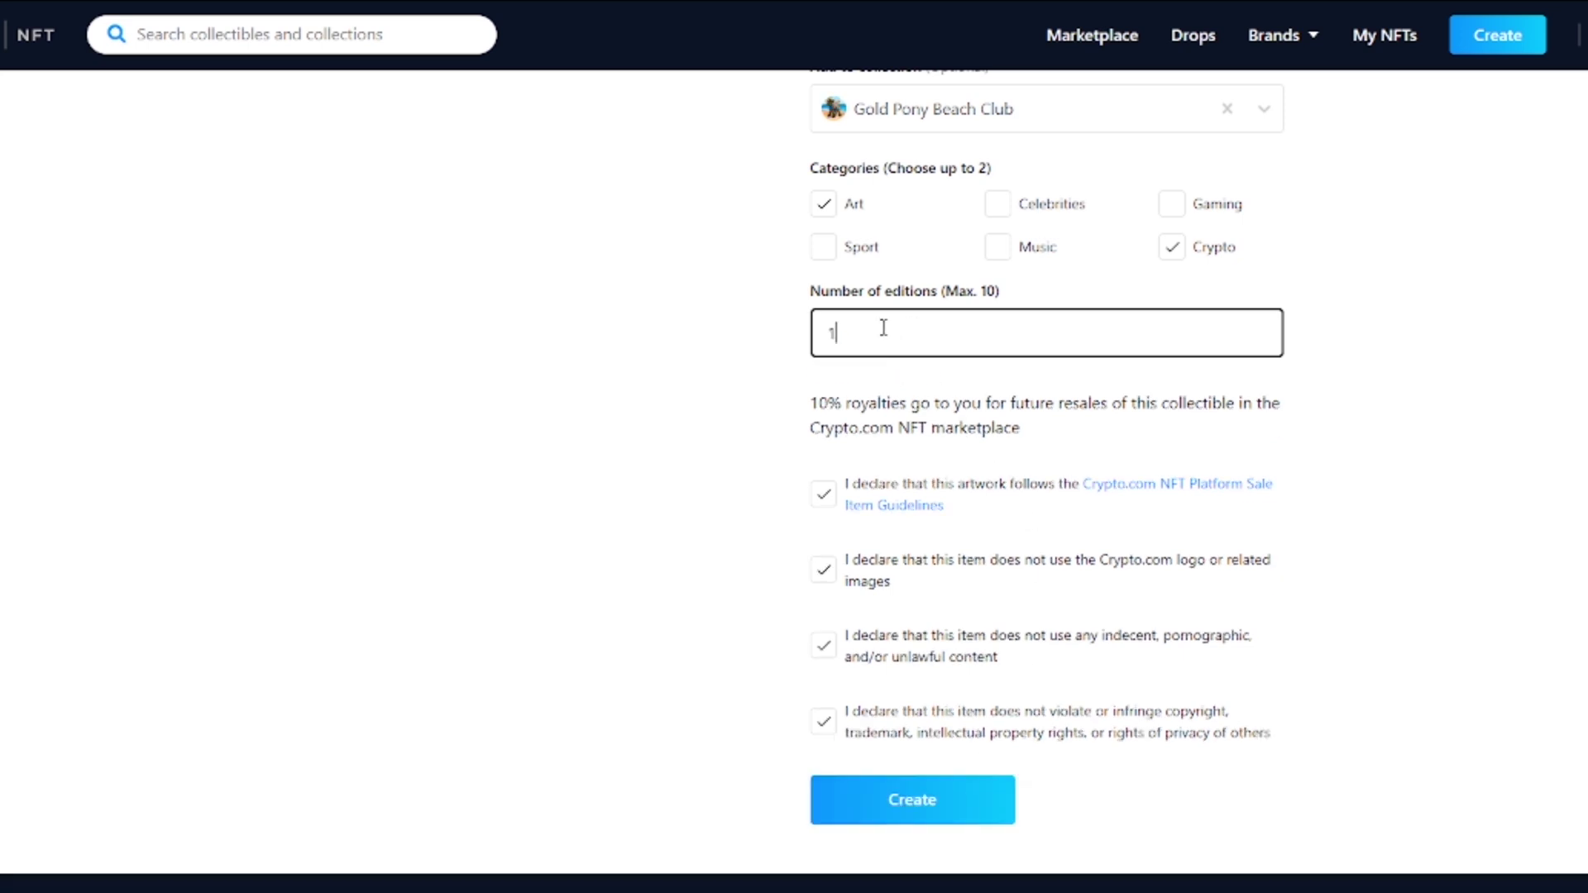
pyautogui.click(900, 802)
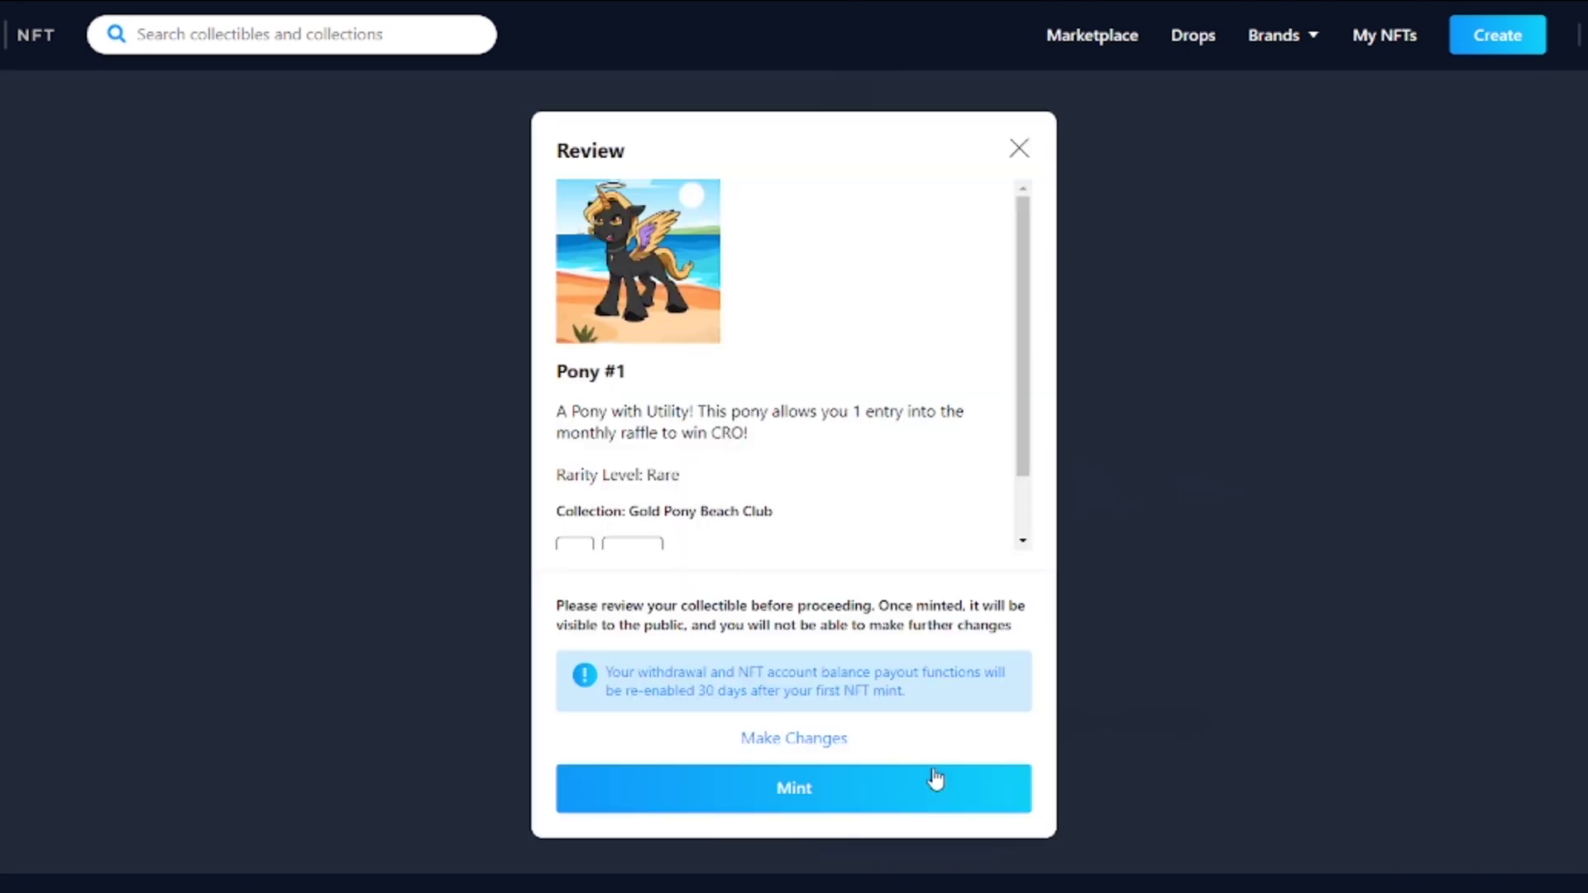
pyautogui.scroll(-1, 649, 430)
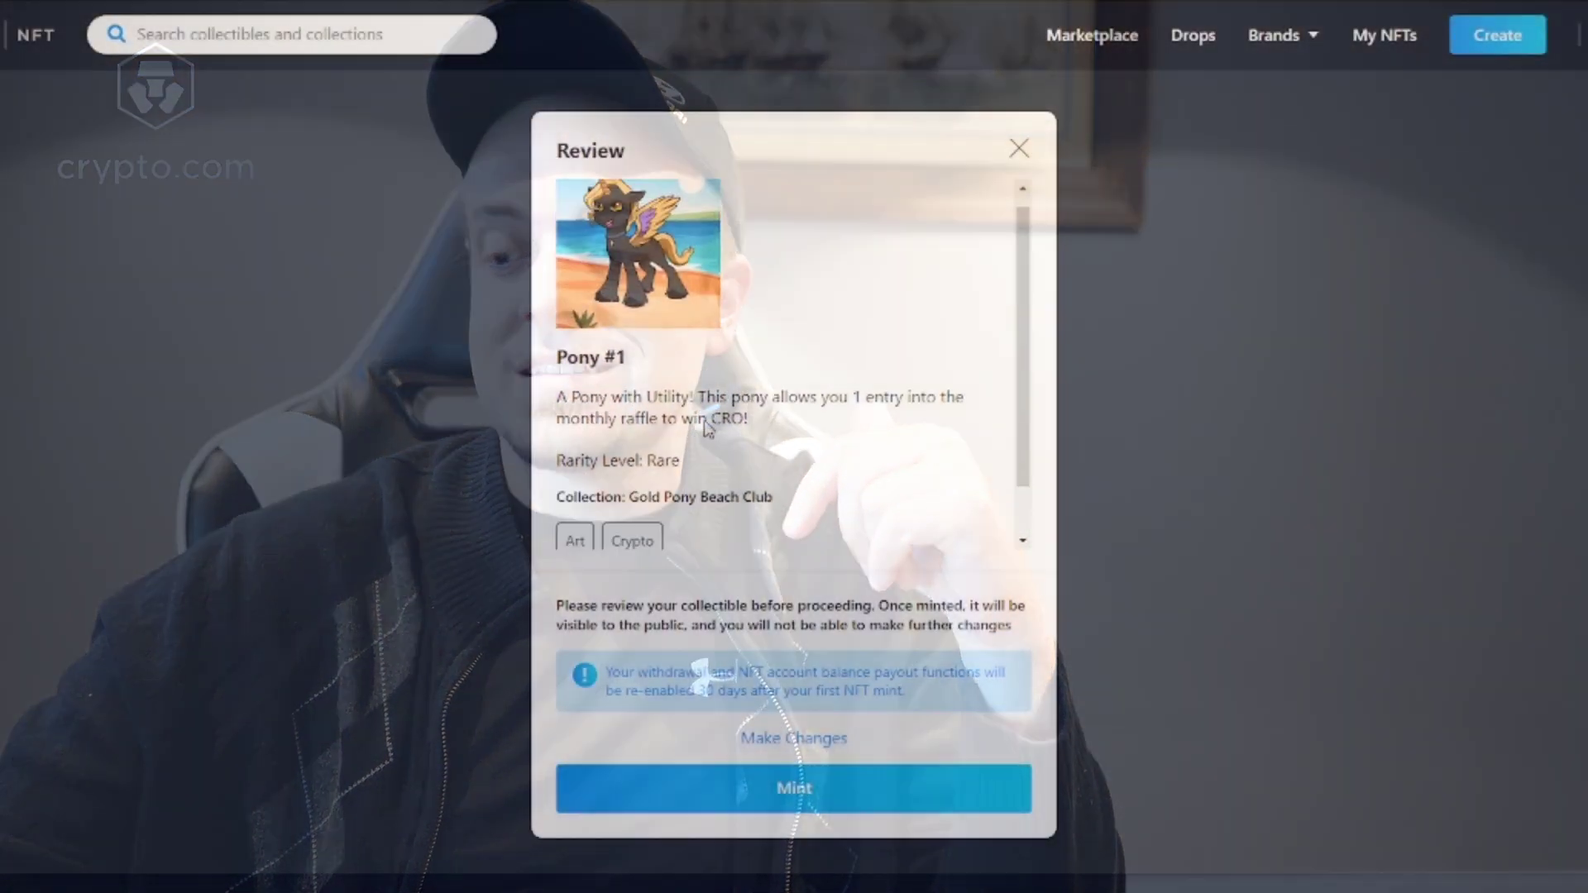
# - Check Pony #1's collection, Art and Crypto tags and single edition, then mint it
pyautogui.scroll(1, 667, 423)
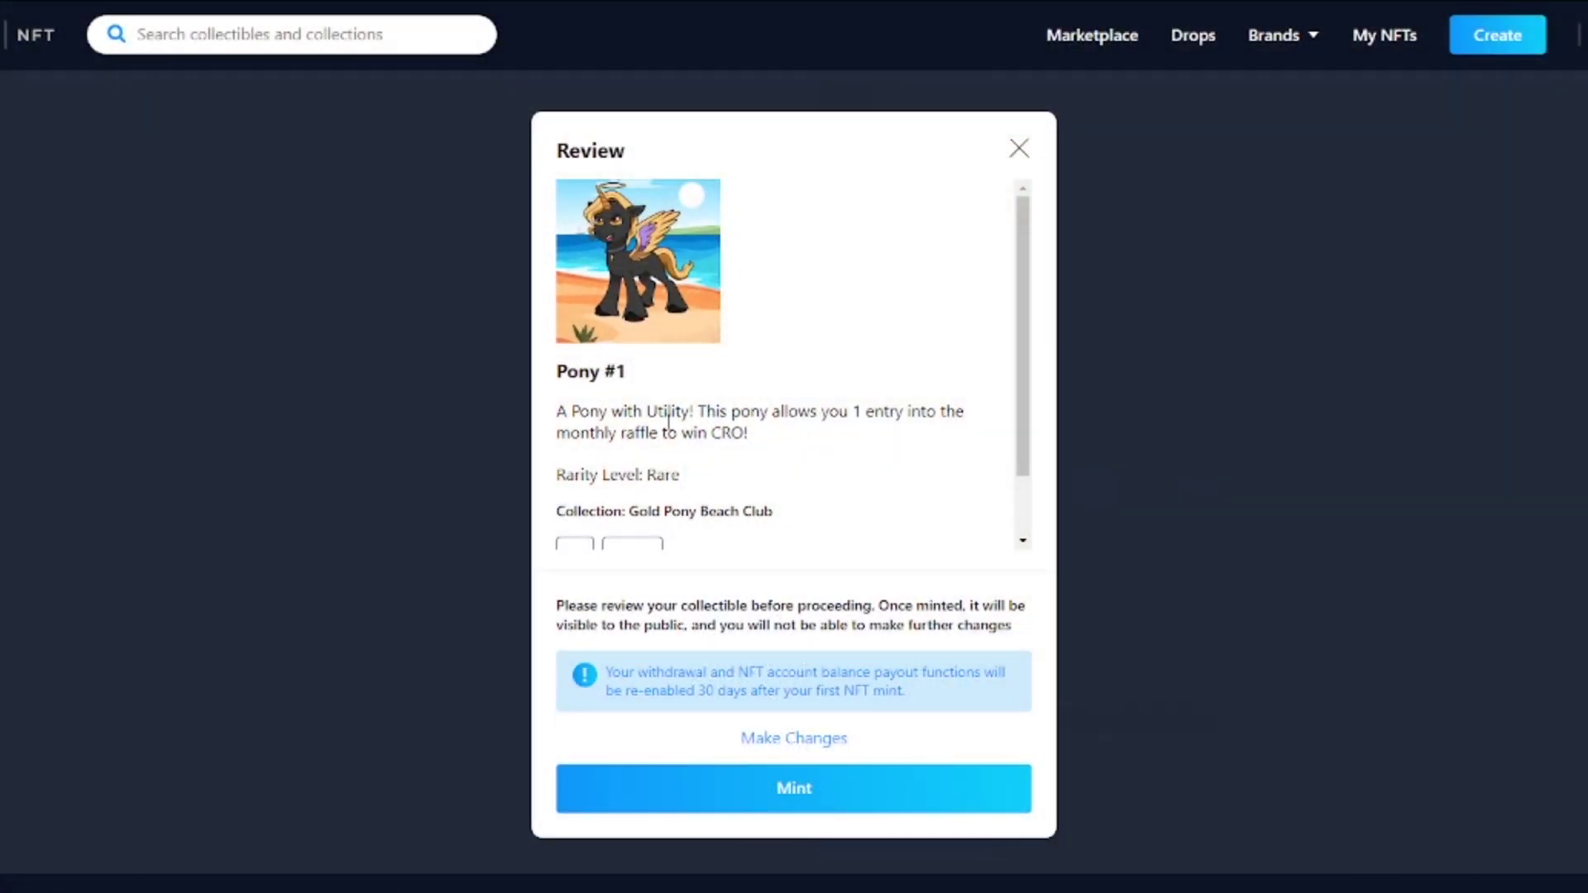
pyautogui.scroll(-1, 668, 422)
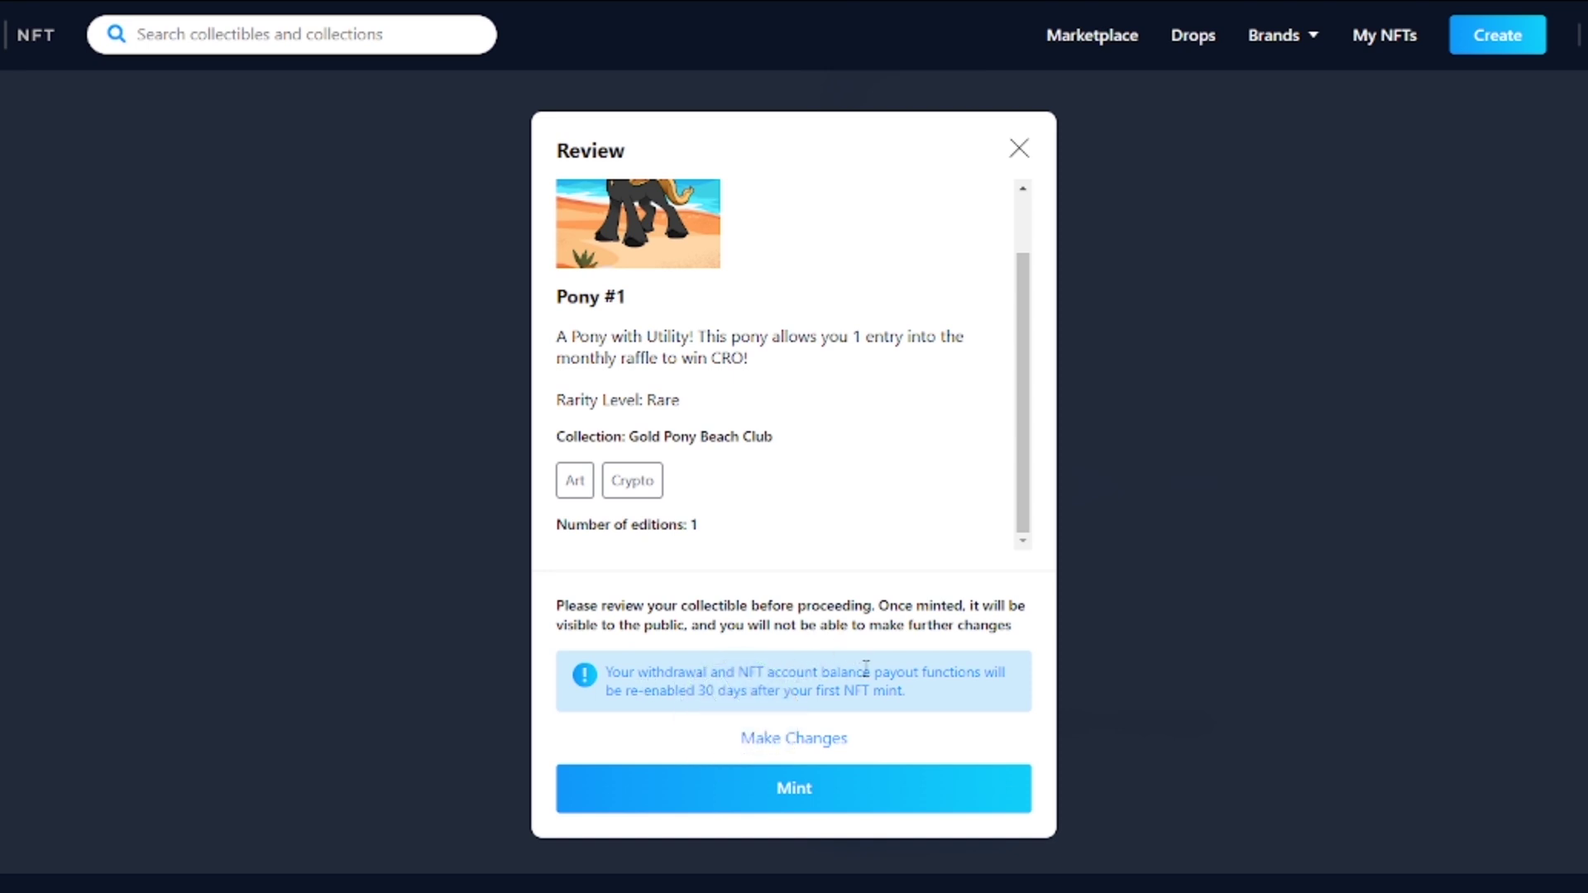
pyautogui.click(738, 782)
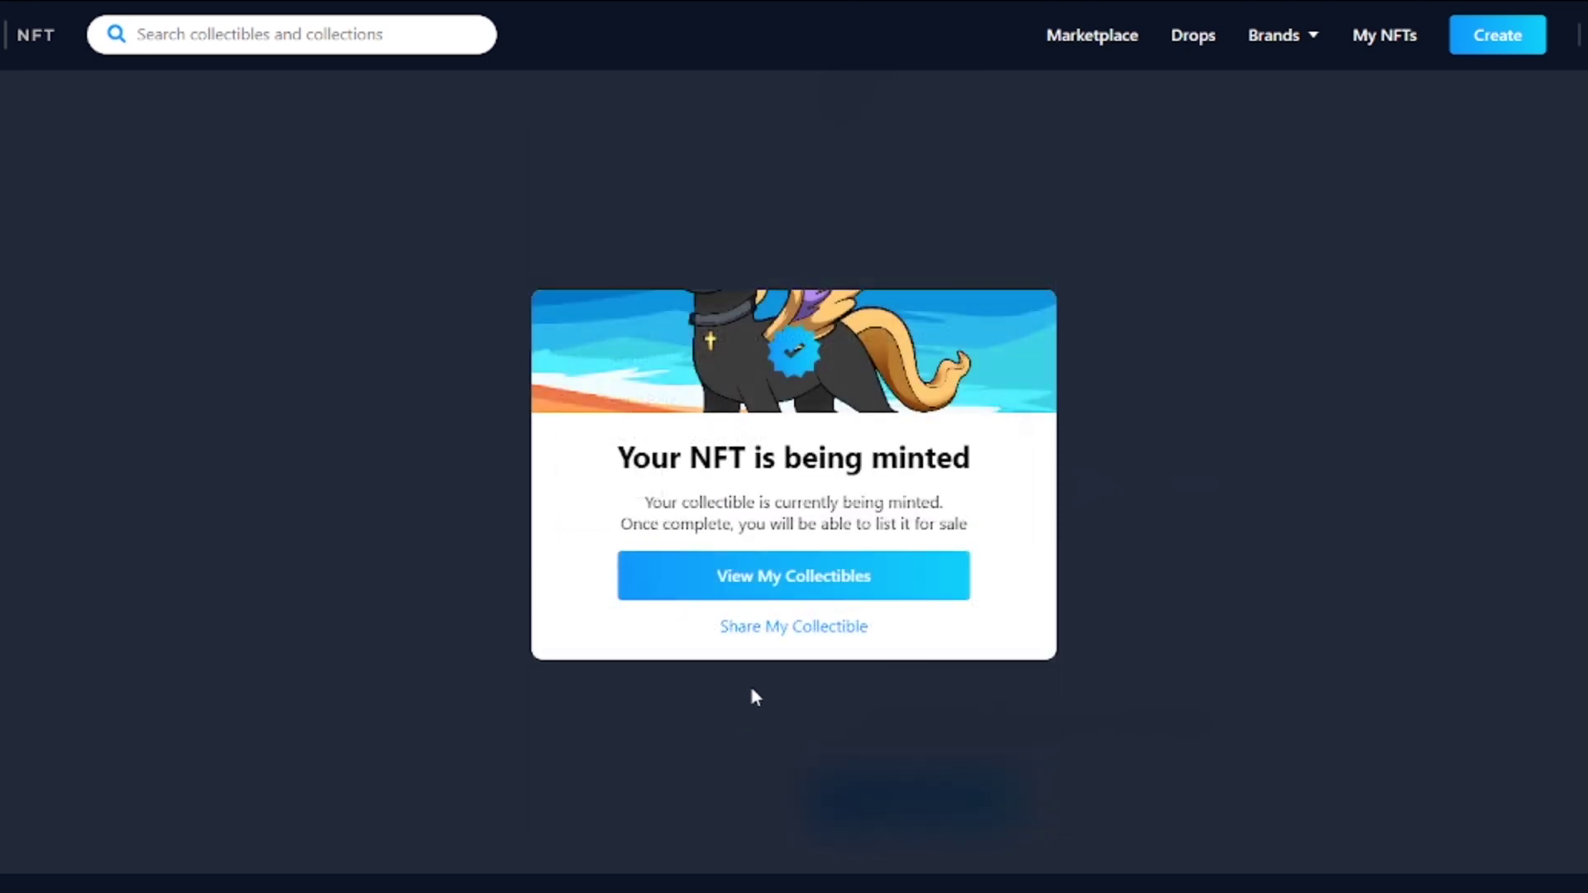
# - Go to My Collectibles and filter to Created to find Pony #1 with 1 edition minted
pyautogui.click(836, 579)
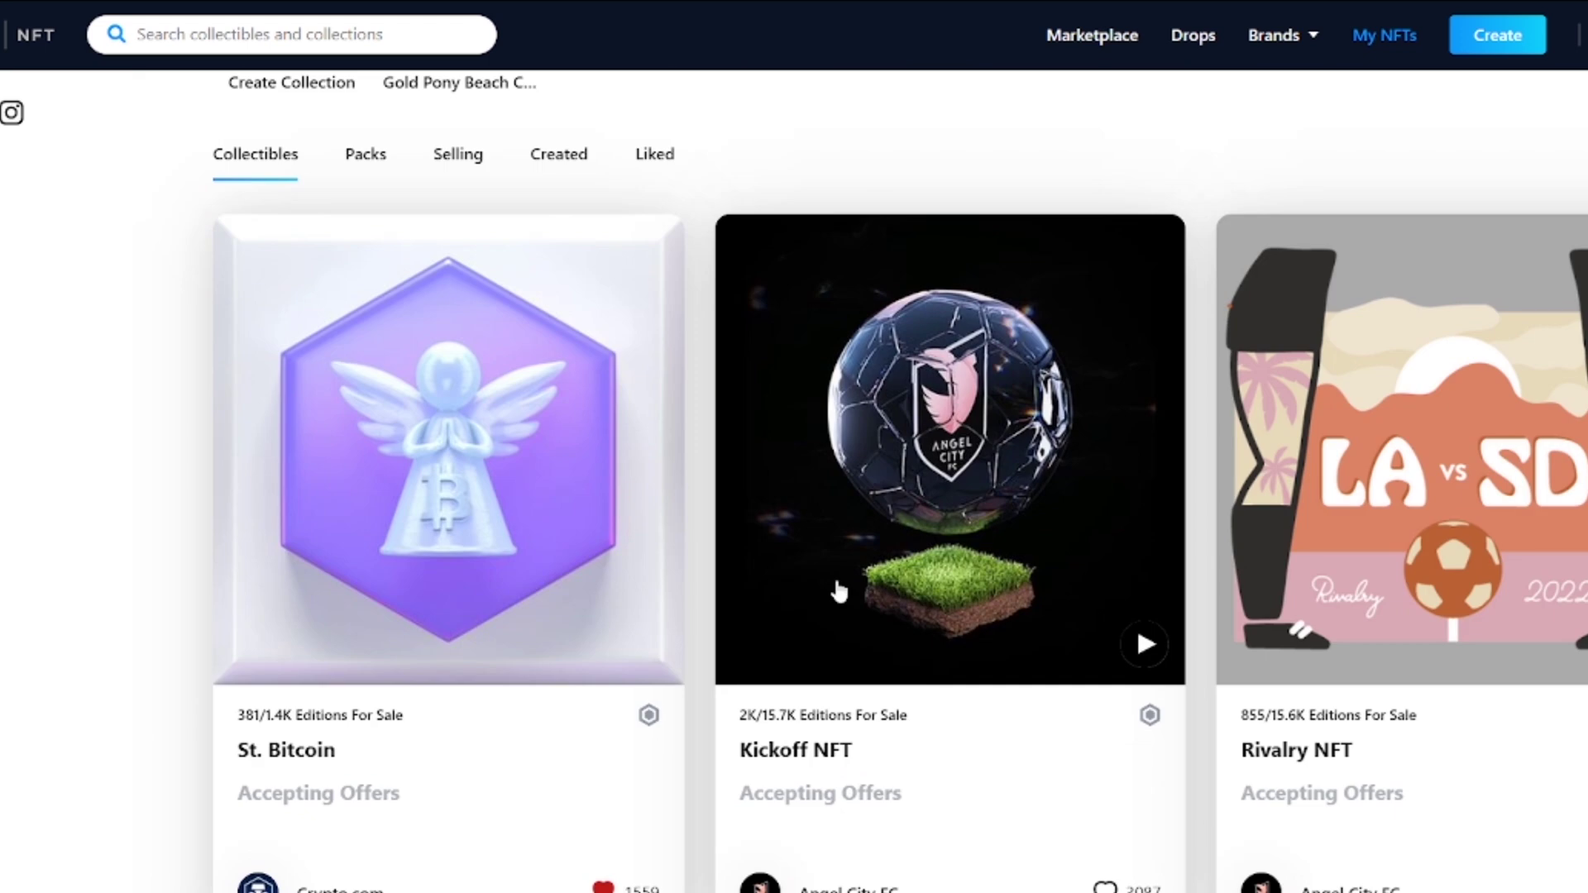
pyautogui.scroll(7, 832, 573)
pyautogui.scroll(-10, 831, 570)
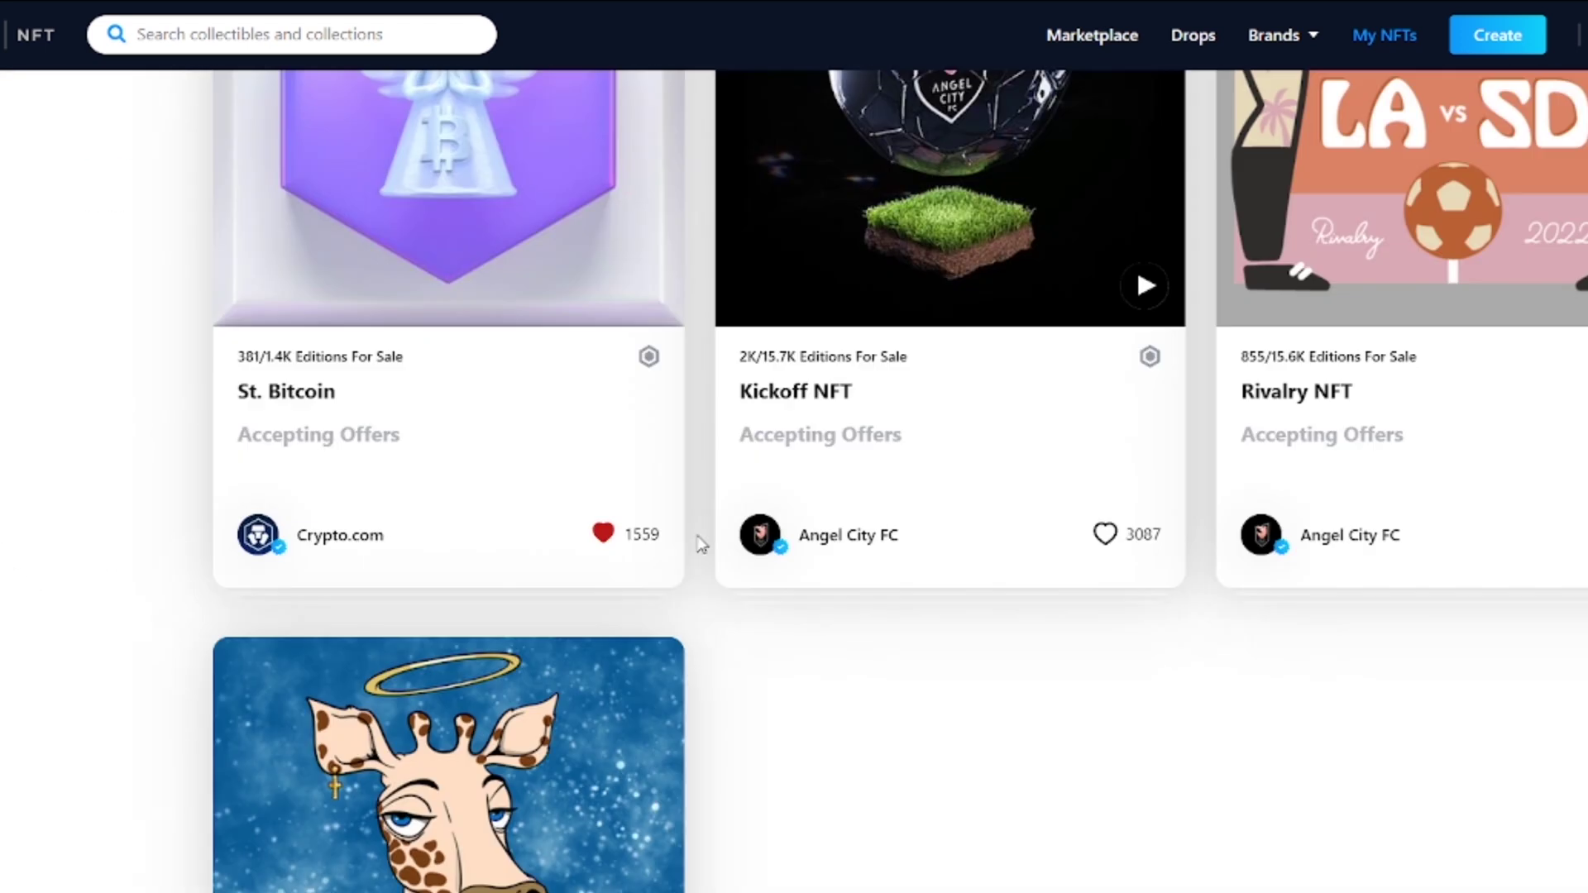
pyautogui.scroll(8, 702, 534)
pyautogui.click(576, 537)
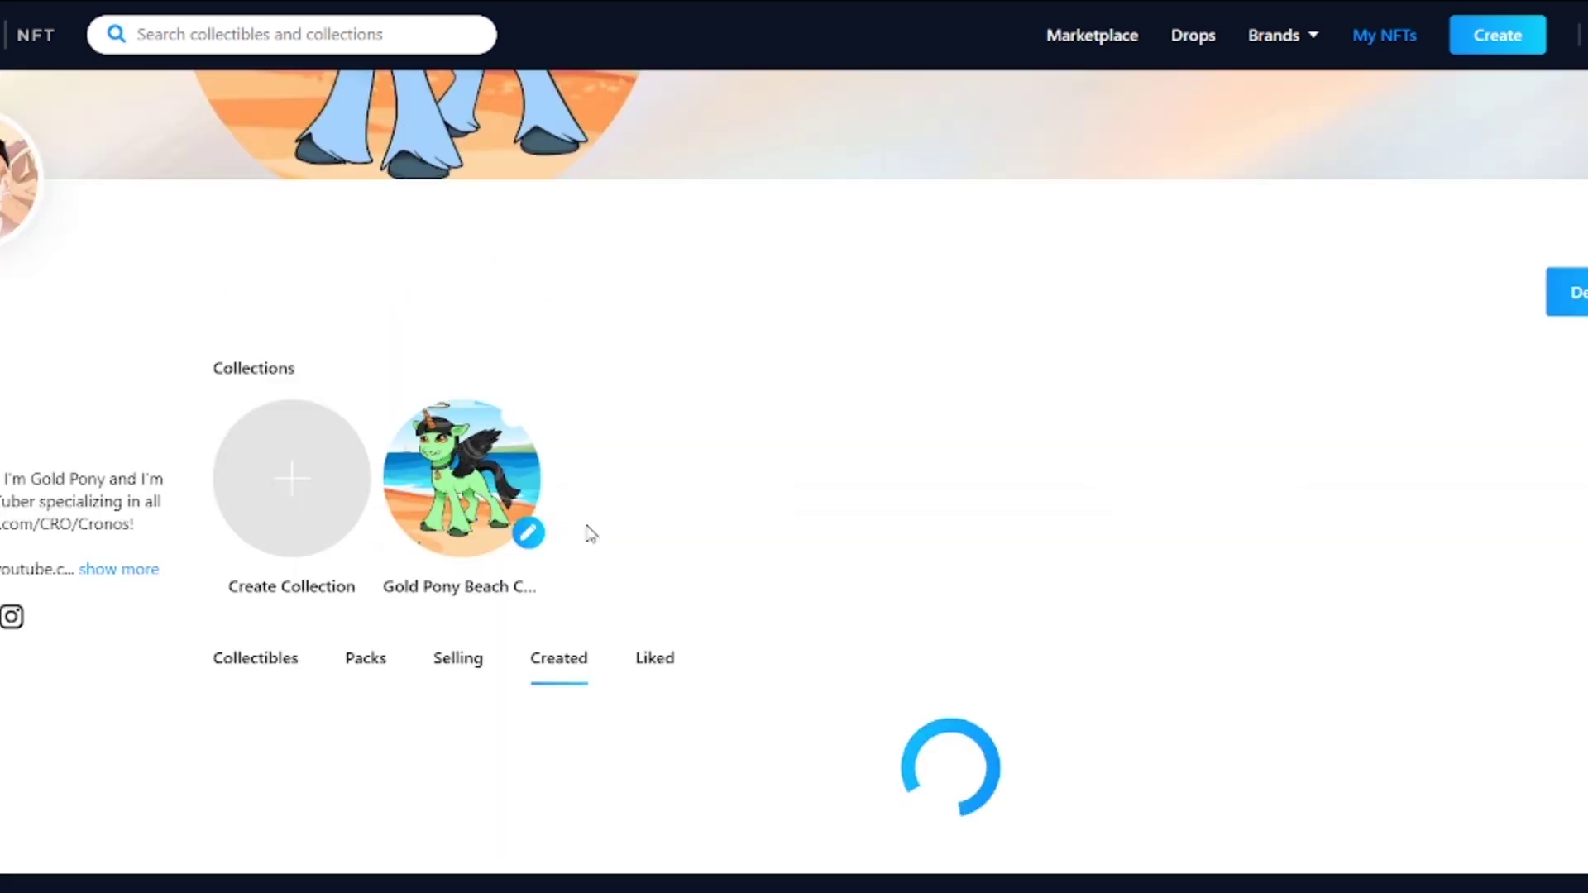
pyautogui.scroll(-5, 736, 447)
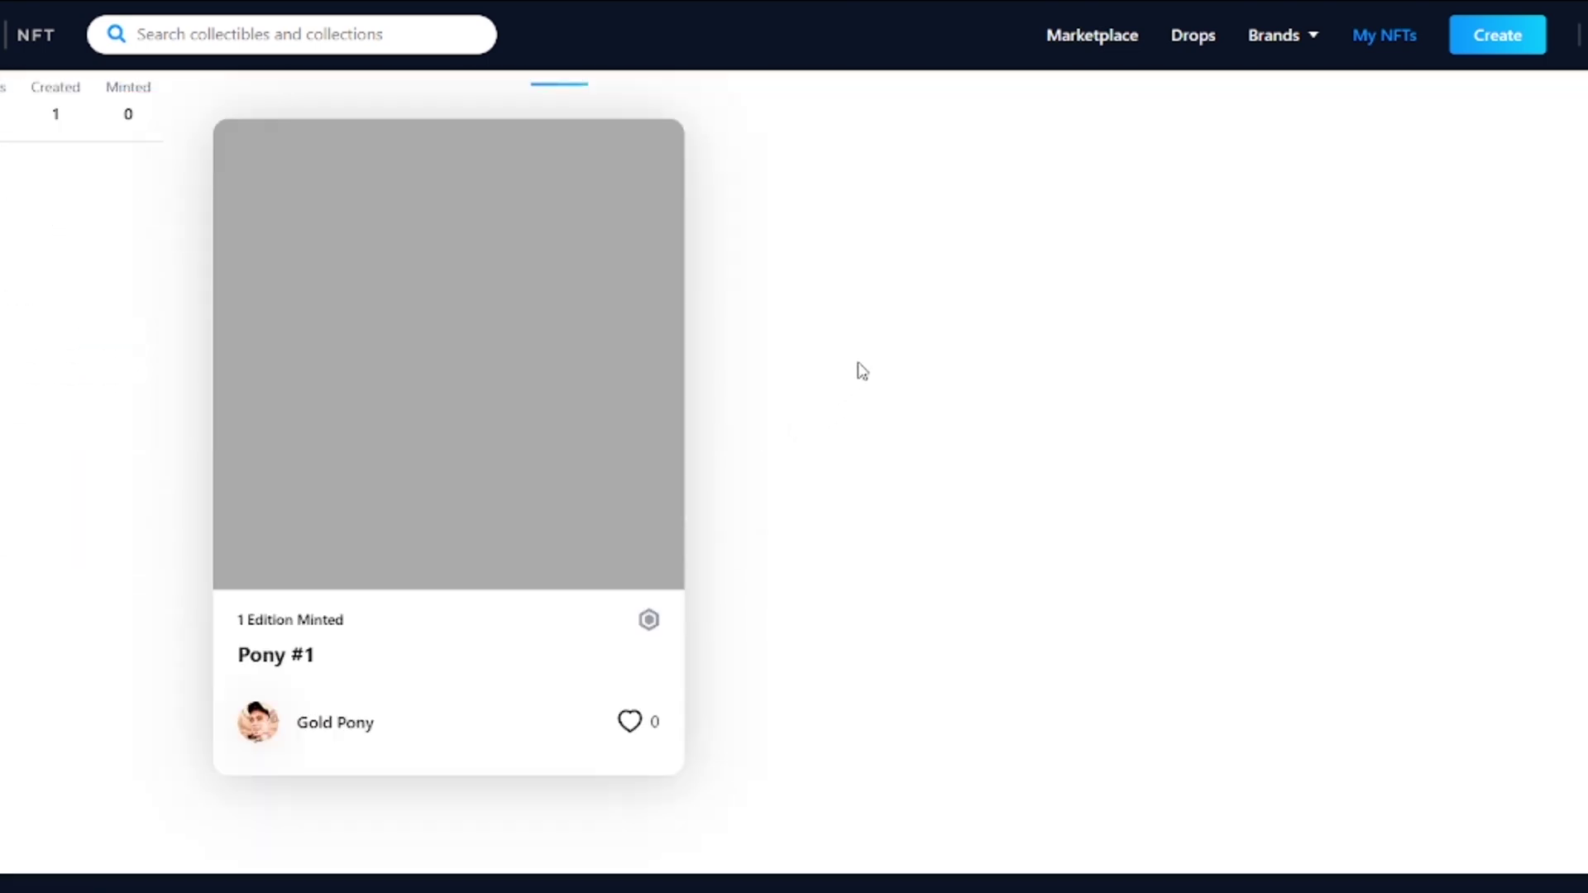
pyautogui.scroll(1, 862, 372)
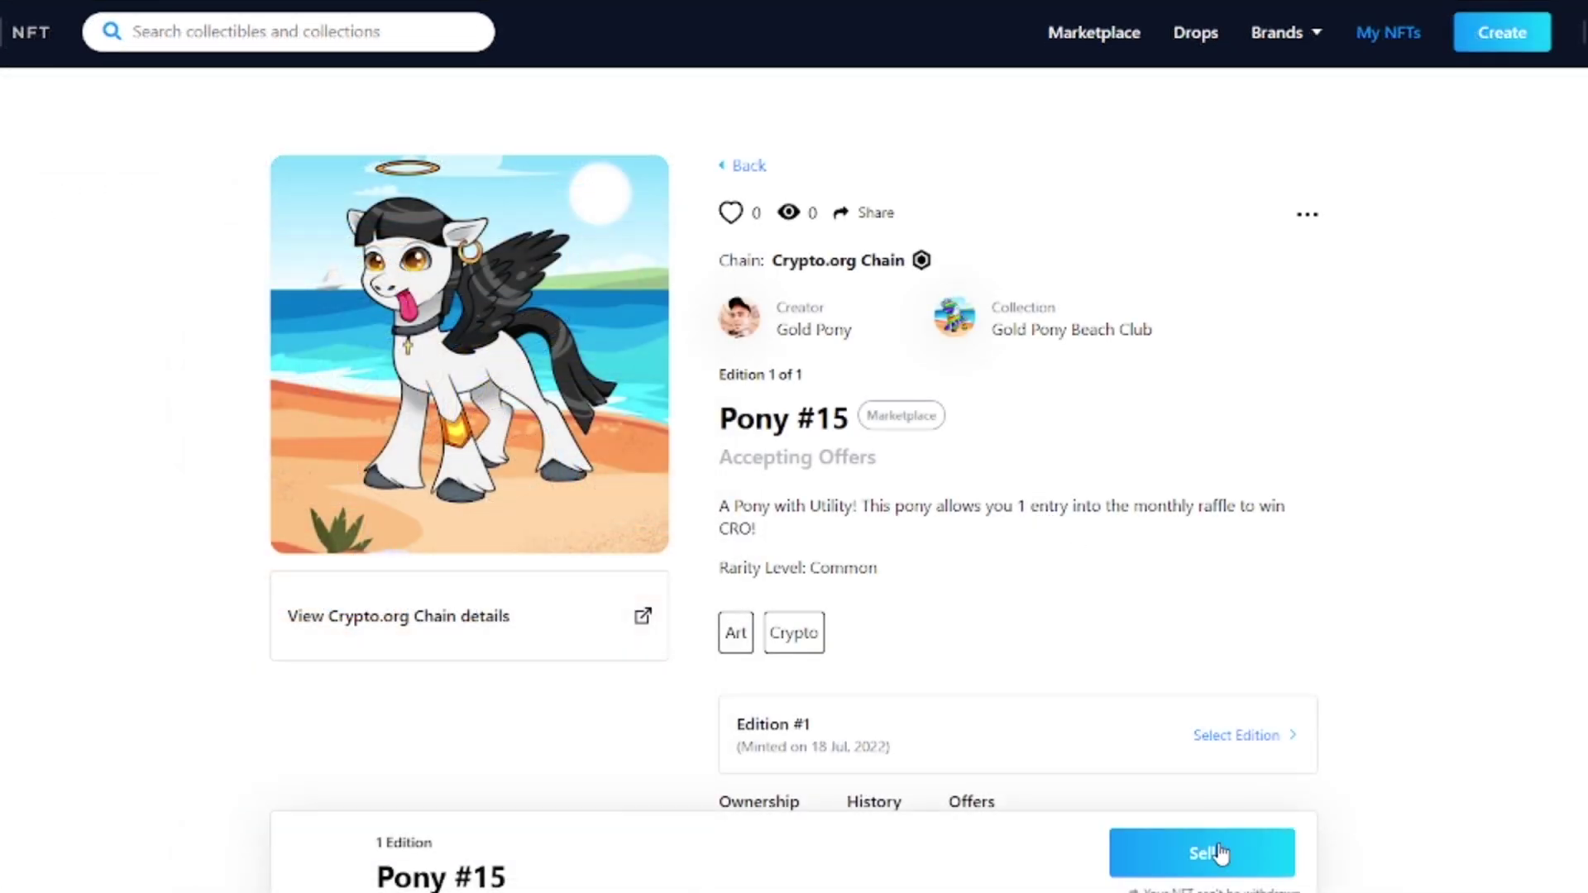
# - List Pony #15 at a fixed price of $5, confirm the listing, and reach the 2FA code field
pyautogui.click(1219, 857)
pyautogui.click(769, 539)
pyautogui.write('5')
pyautogui.click(801, 655)
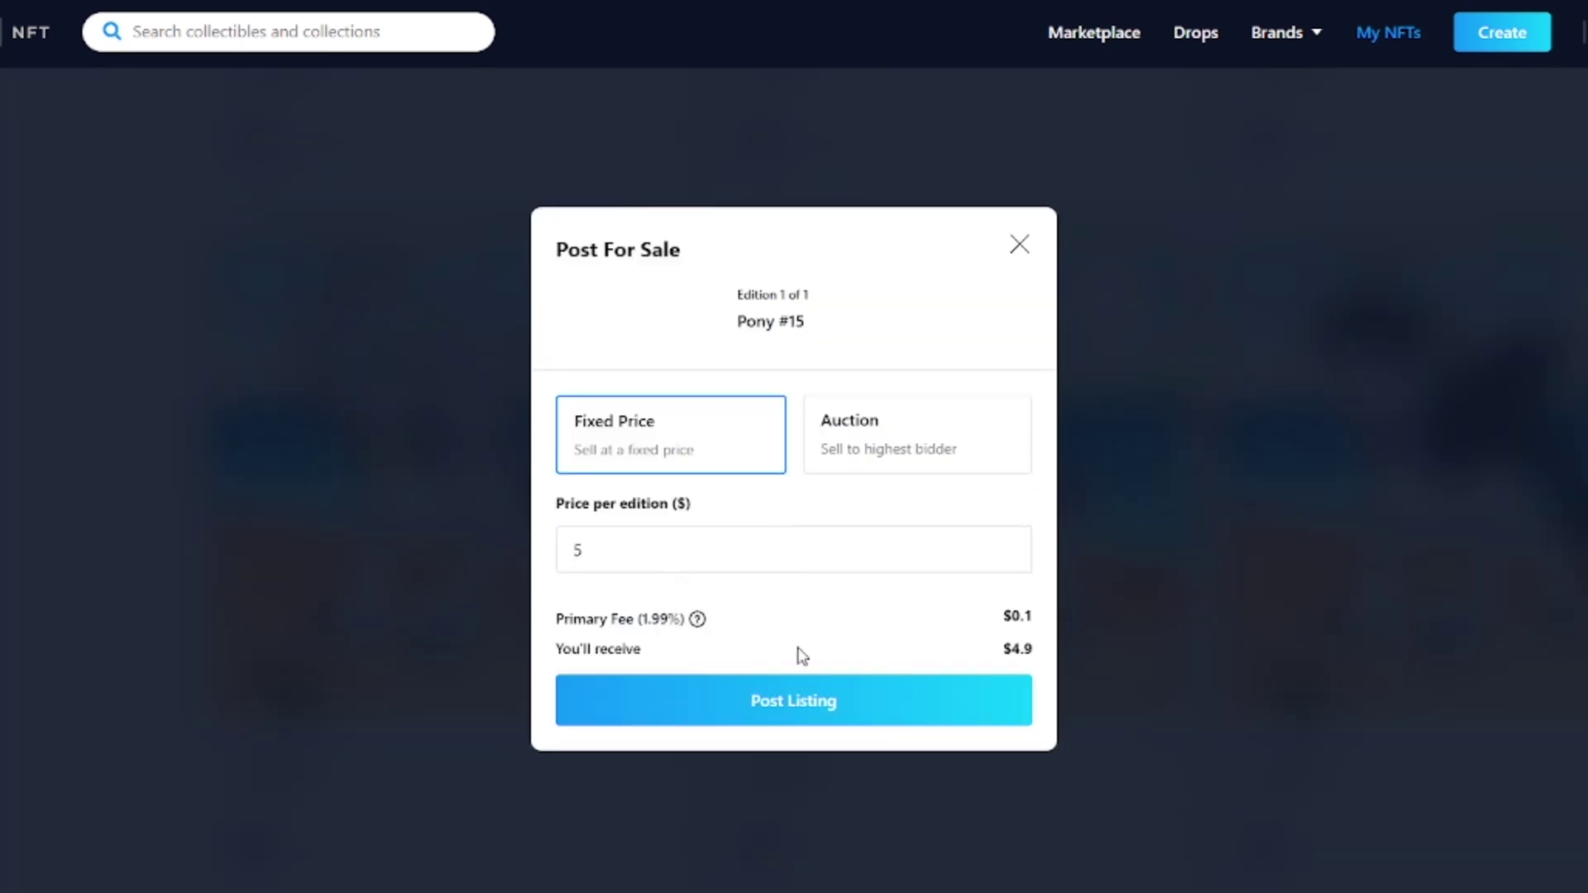
pyautogui.click(811, 714)
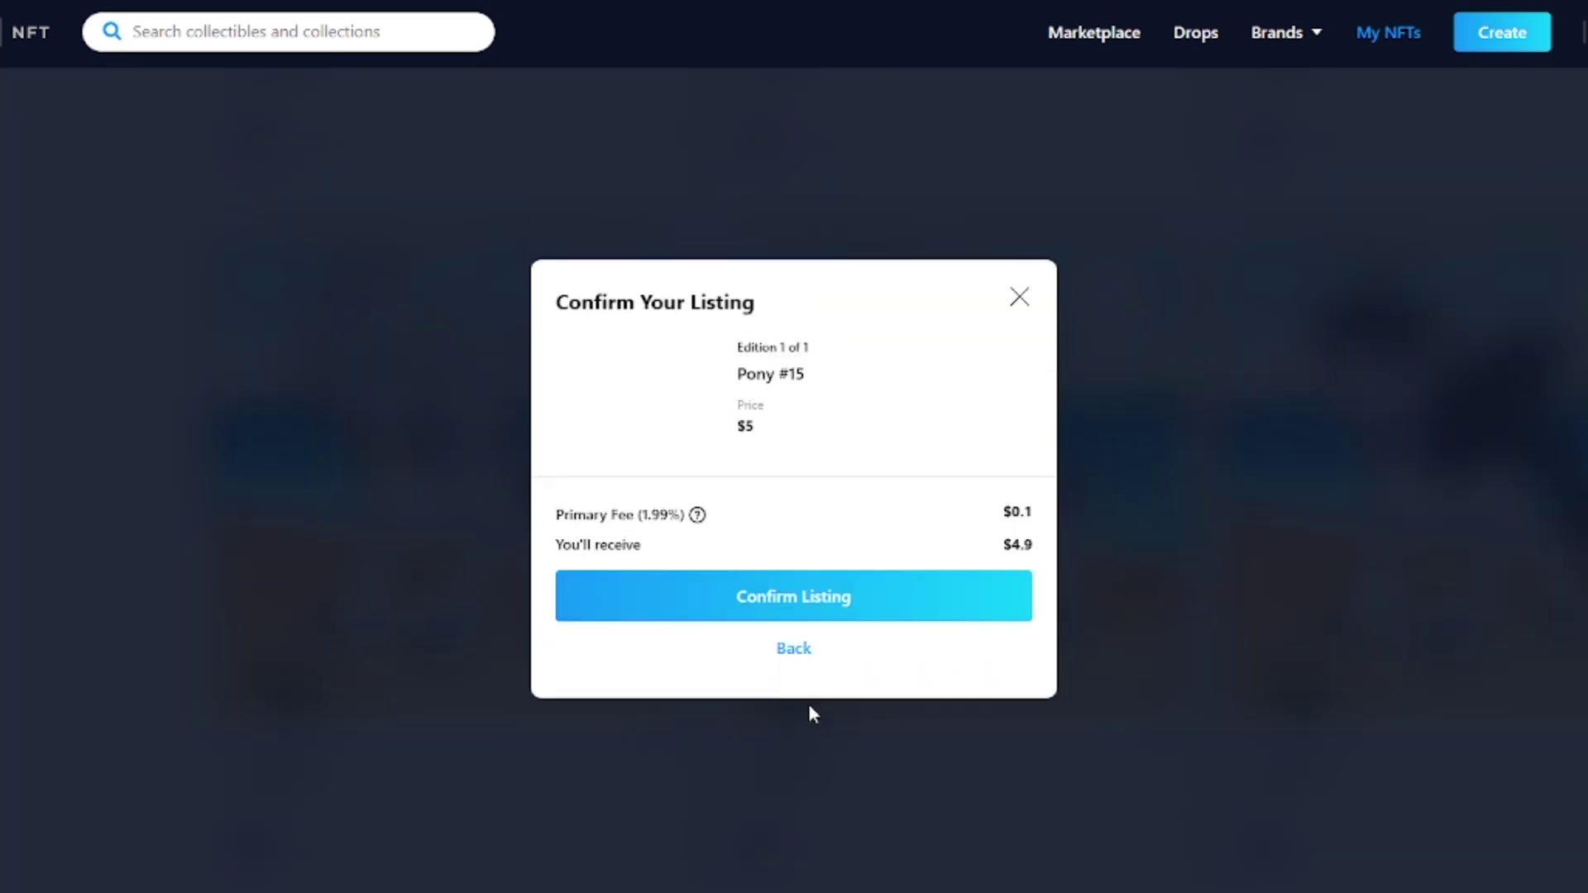
pyautogui.click(836, 602)
pyautogui.click(710, 484)
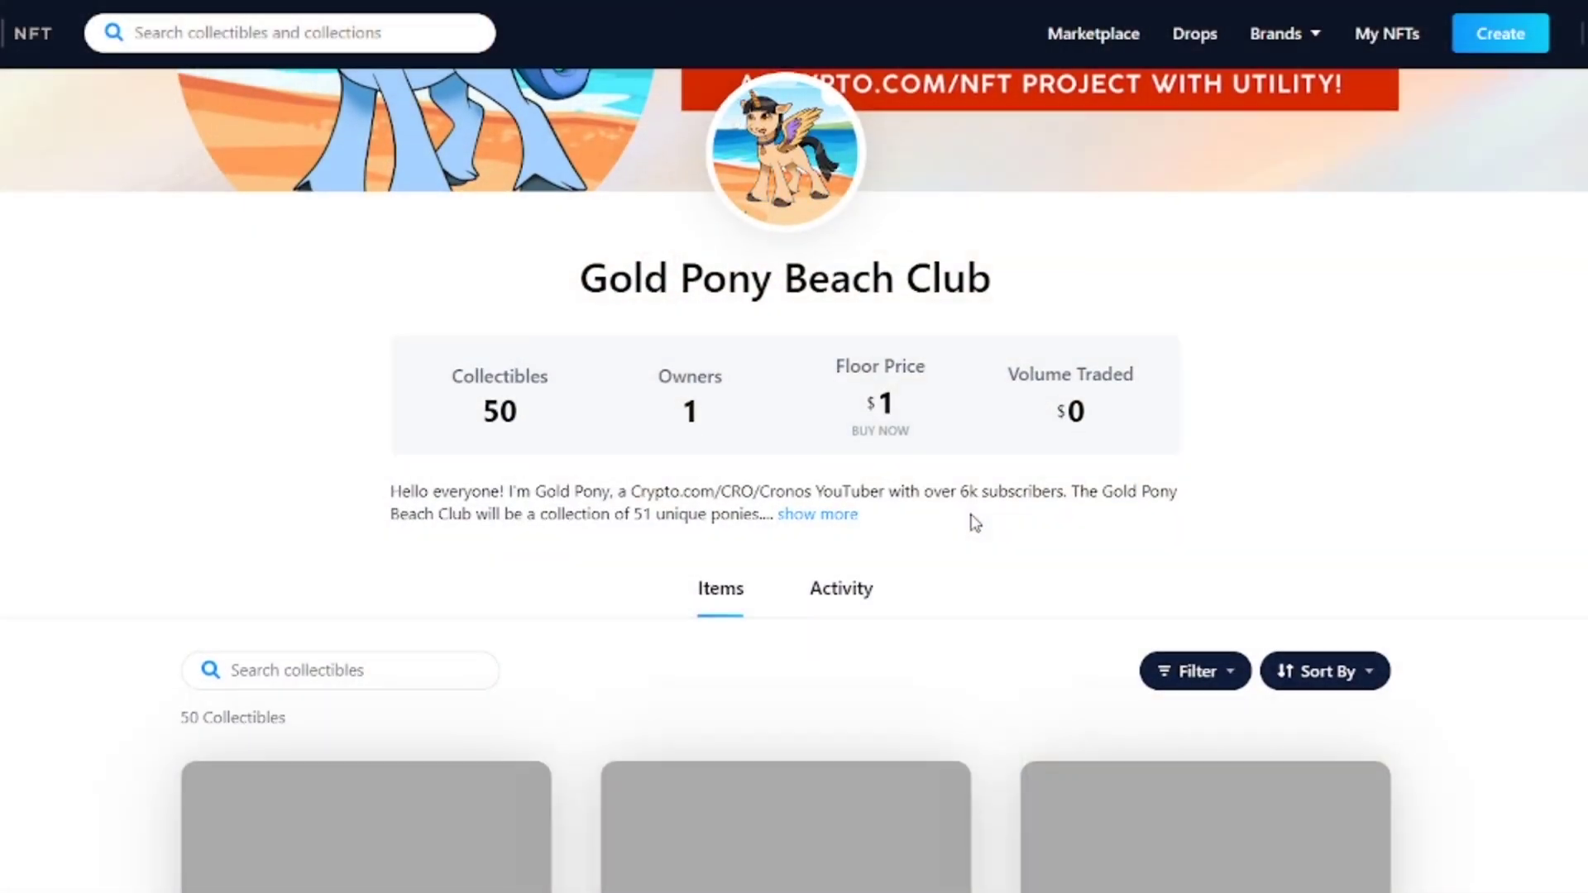
pyautogui.scroll(-3, 973, 521)
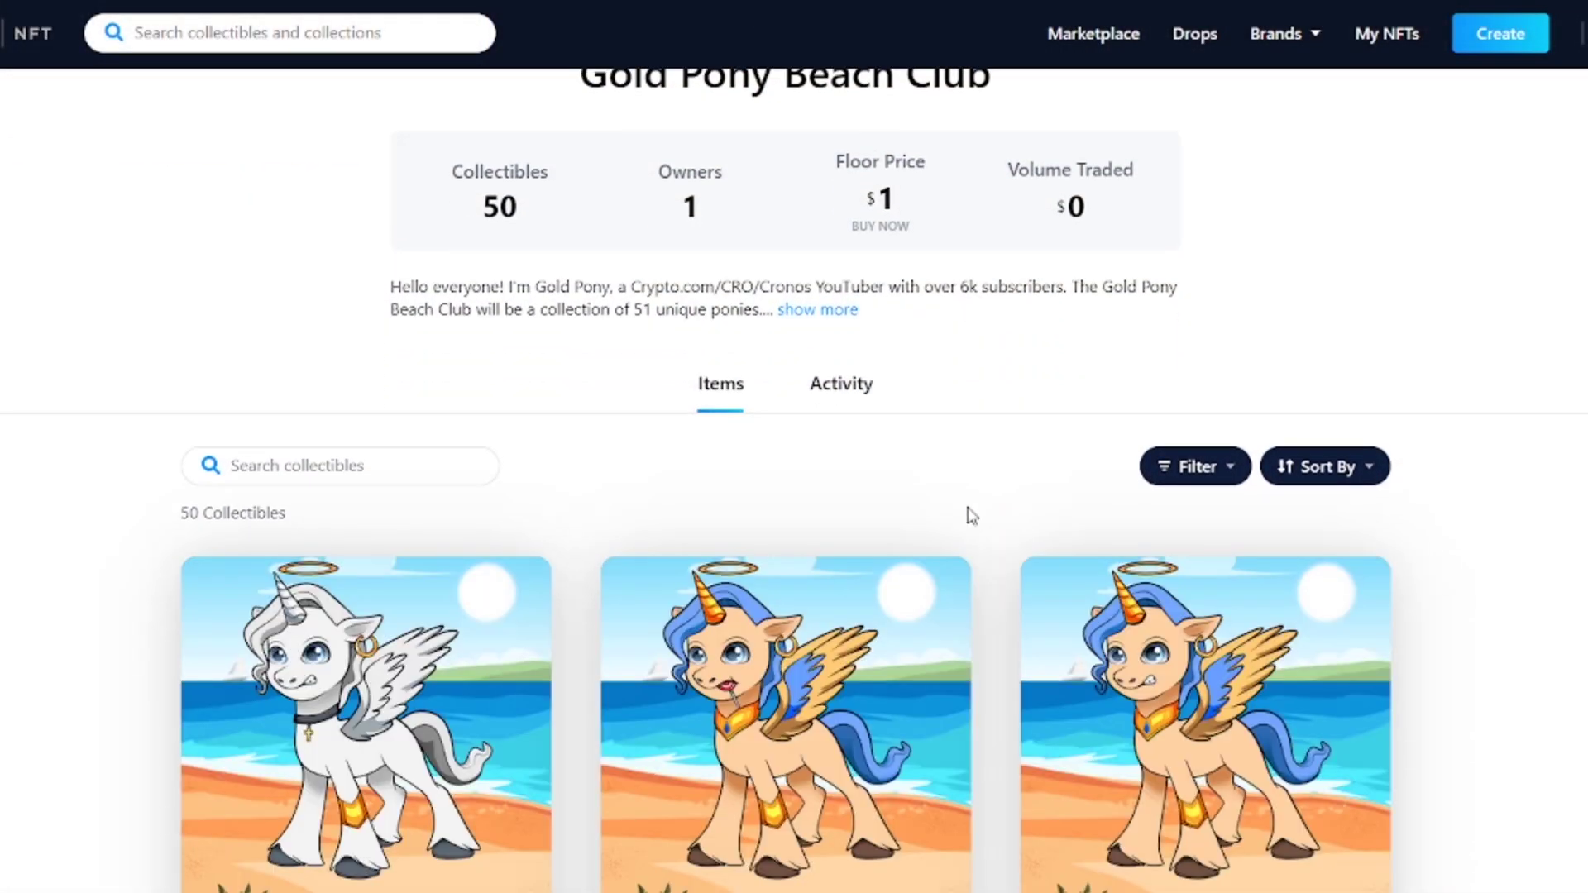
pyautogui.scroll(-4, 1393, 527)
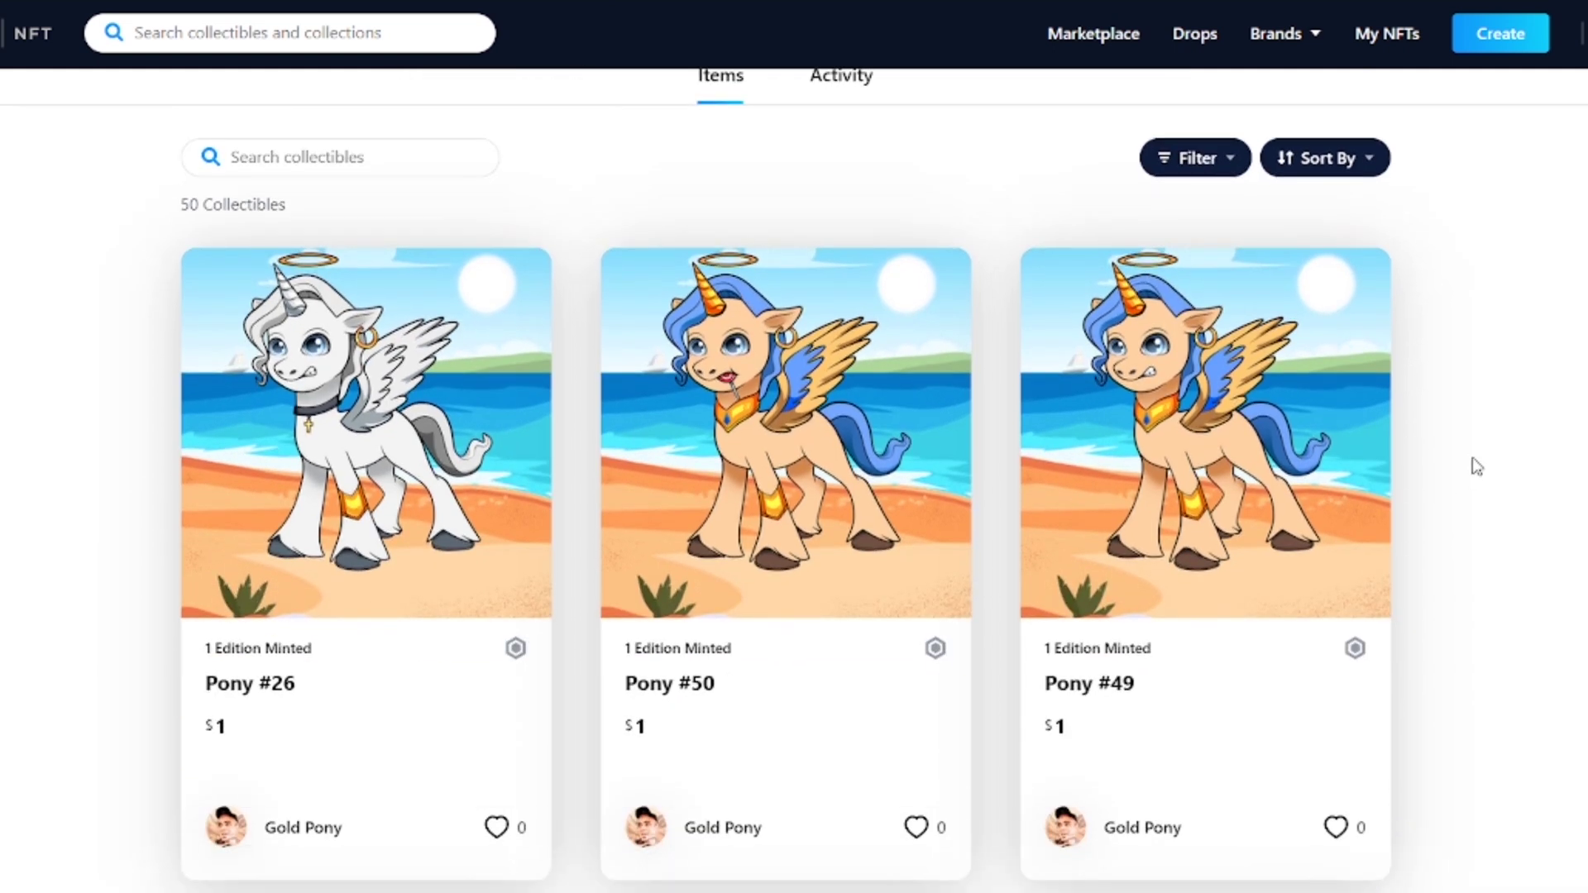
pyautogui.scroll(-6, 1477, 468)
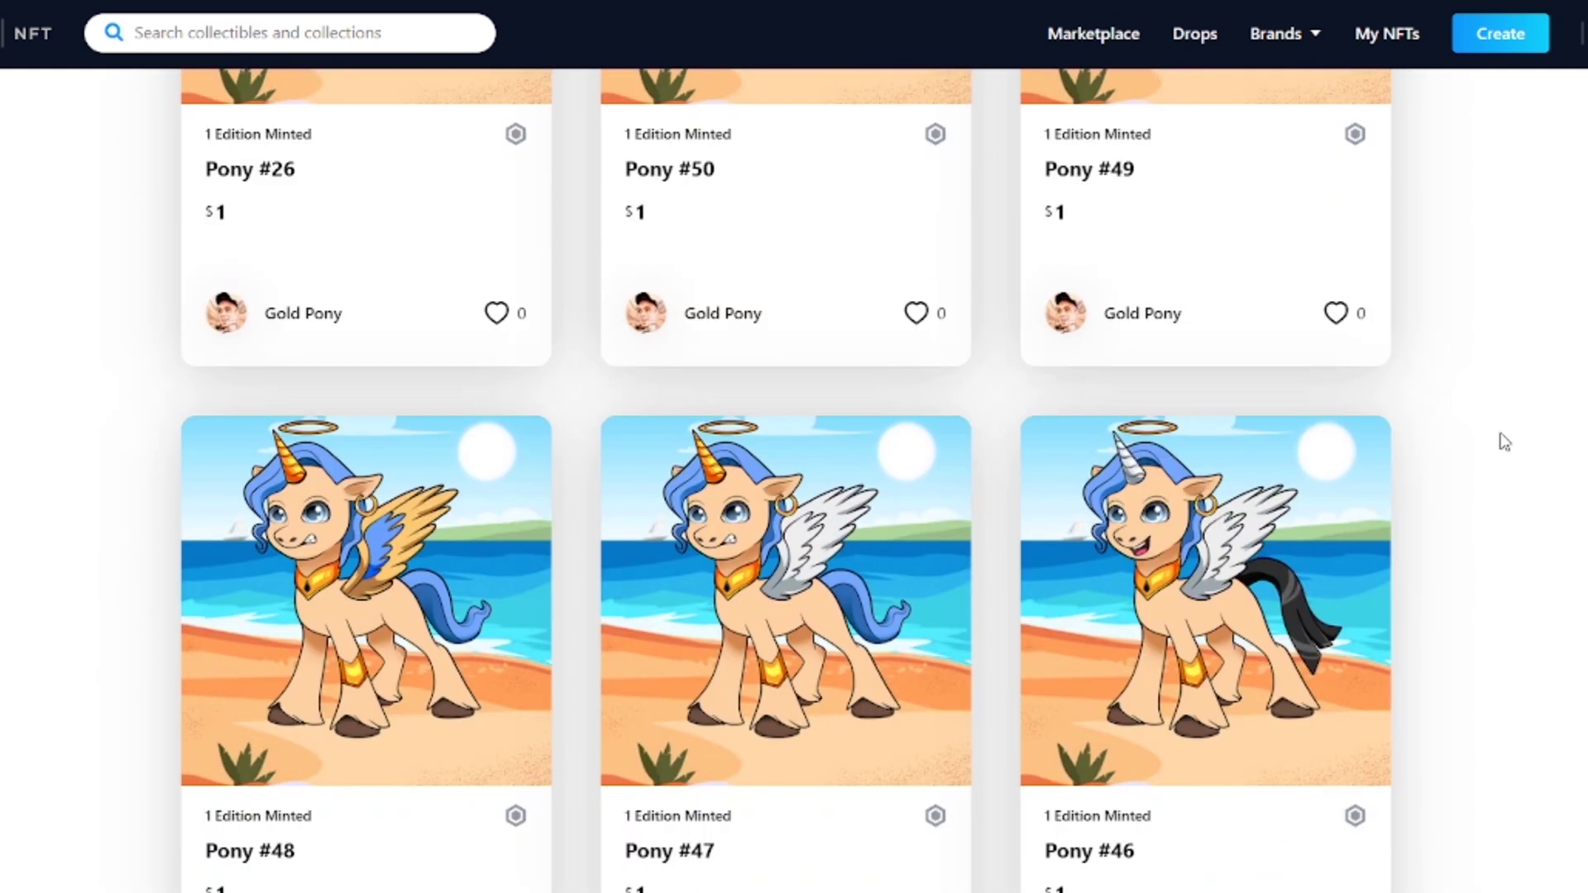
pyautogui.scroll(-8, 1505, 443)
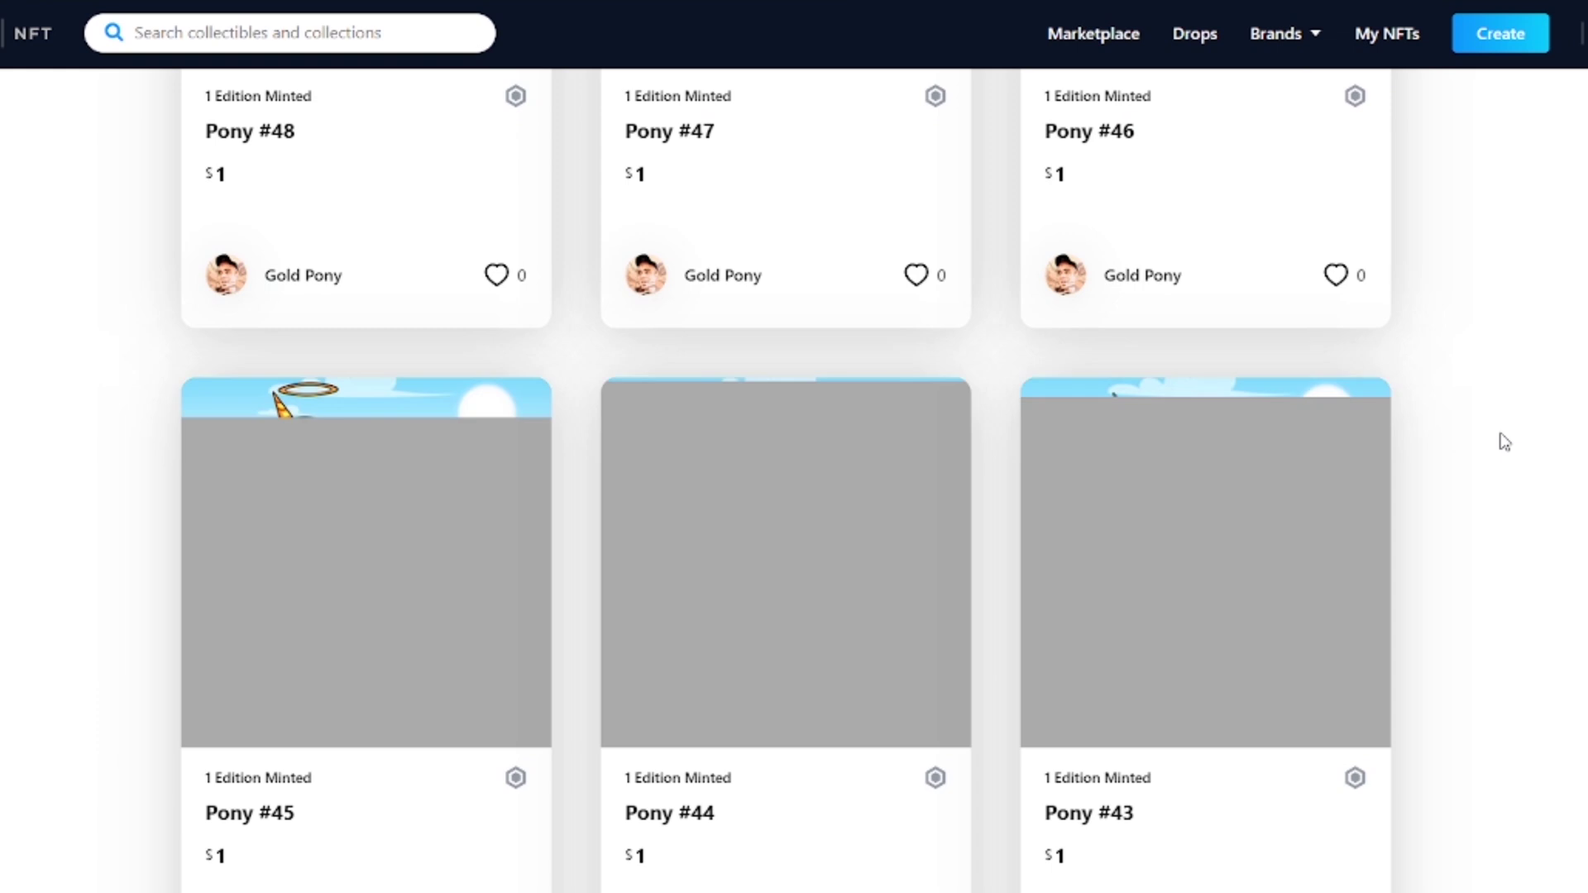
pyautogui.scroll(-4, 1505, 443)
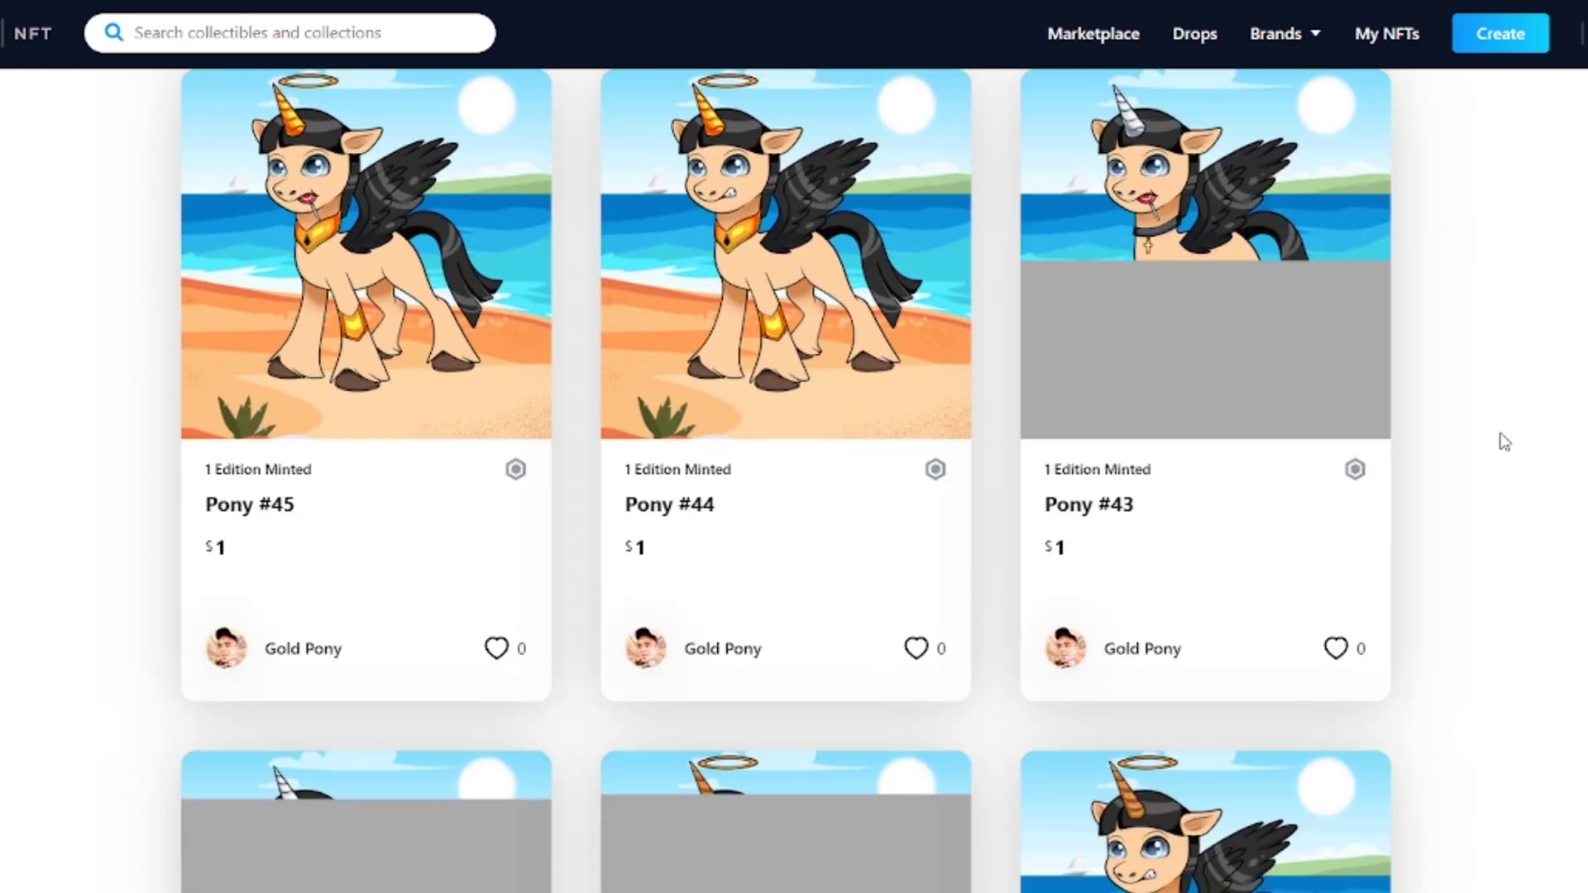
pyautogui.scroll(-6, 1504, 443)
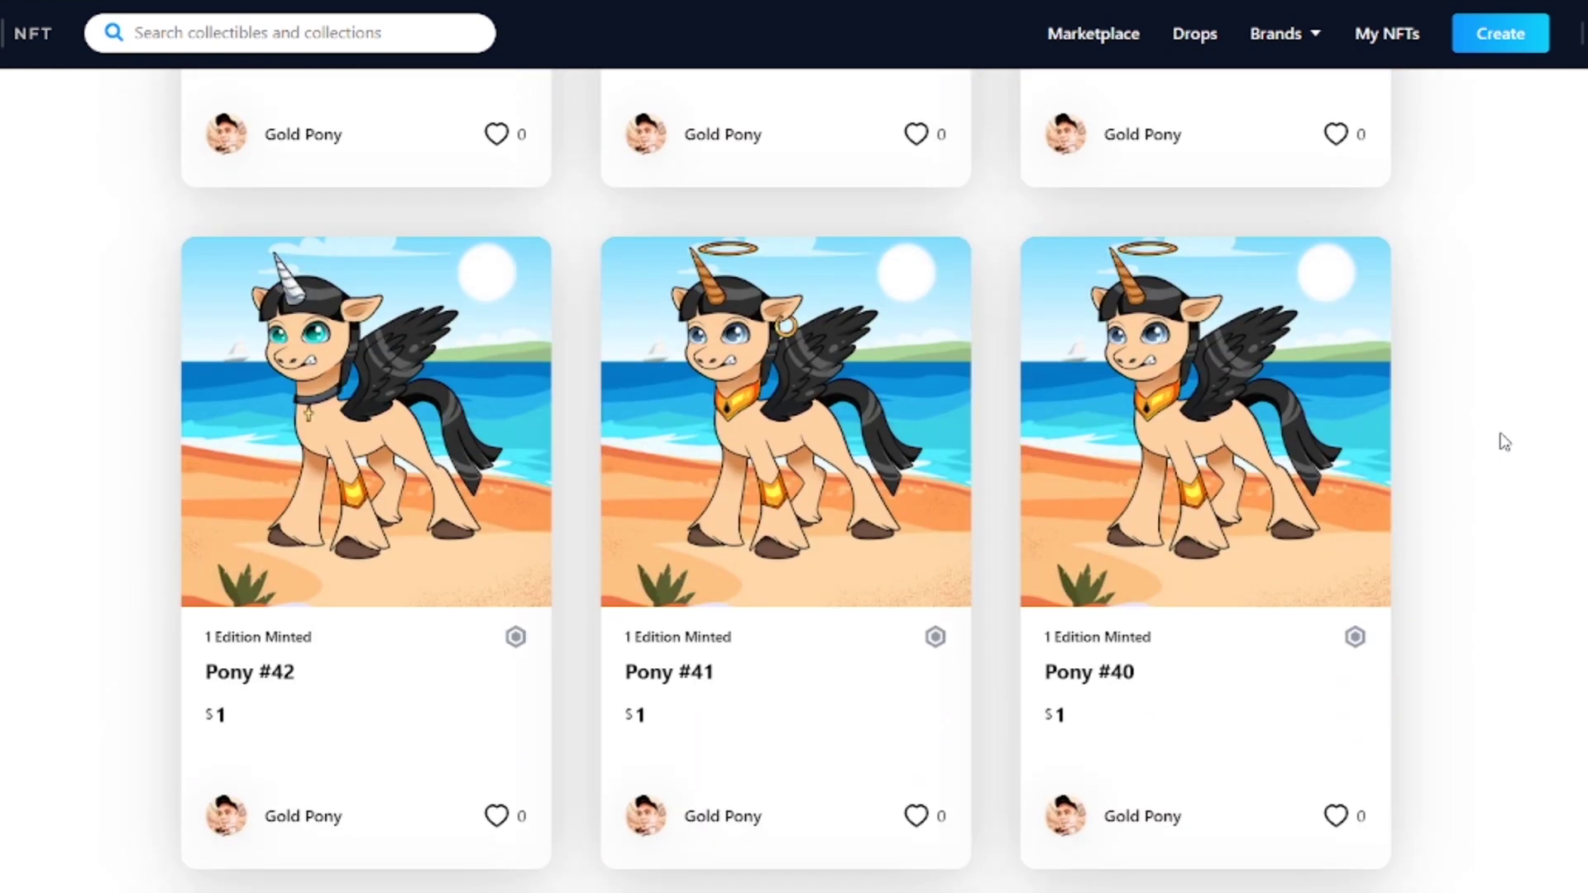
pyautogui.scroll(-6, 1505, 442)
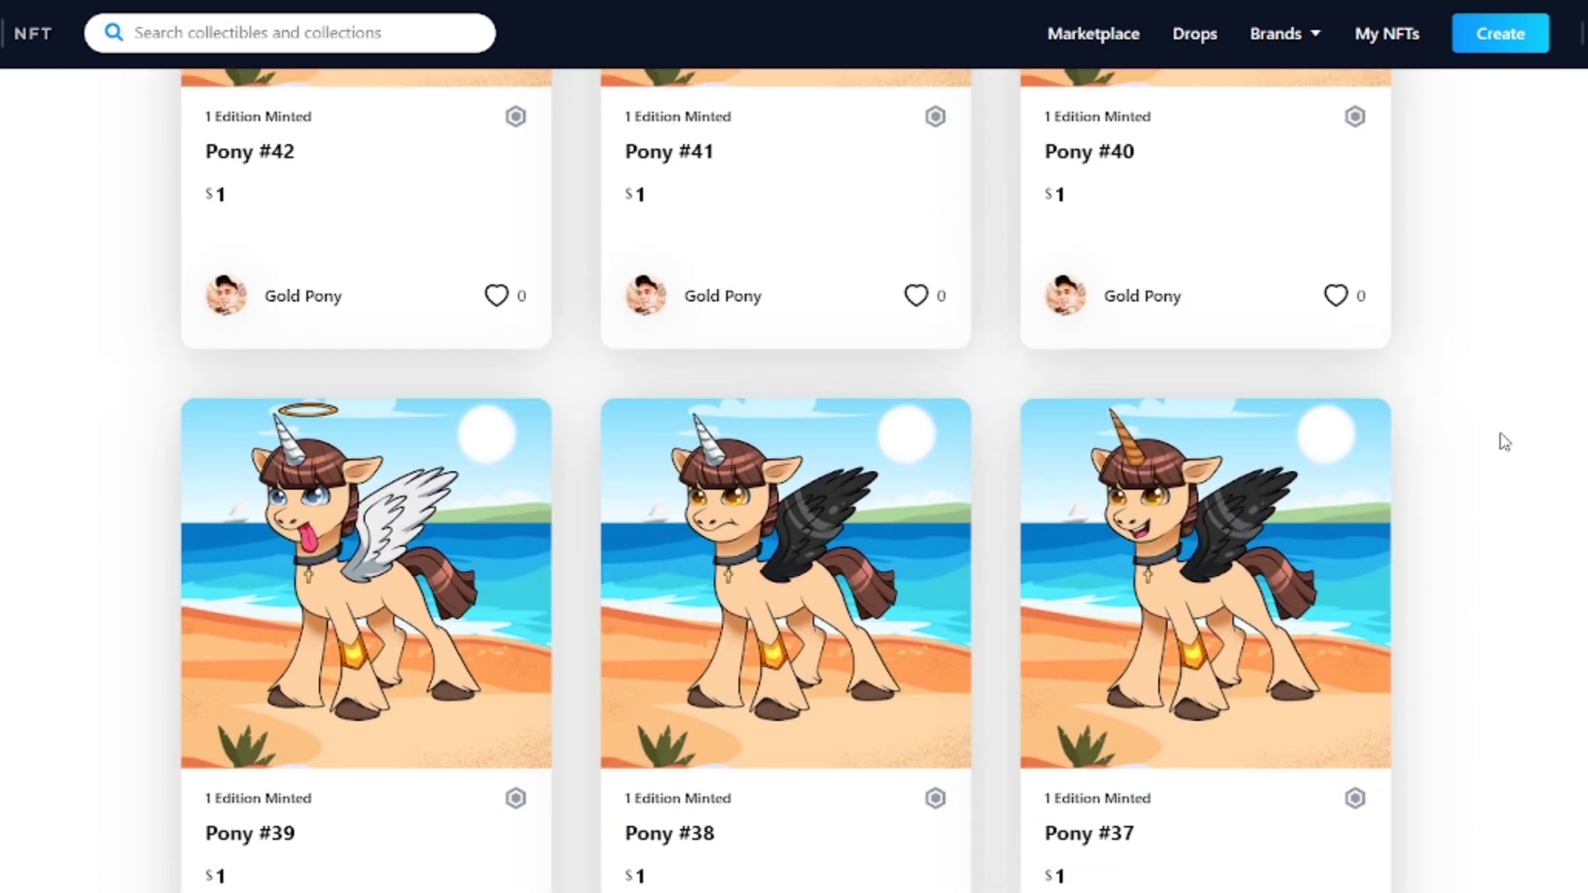
pyautogui.scroll(-8, 1505, 442)
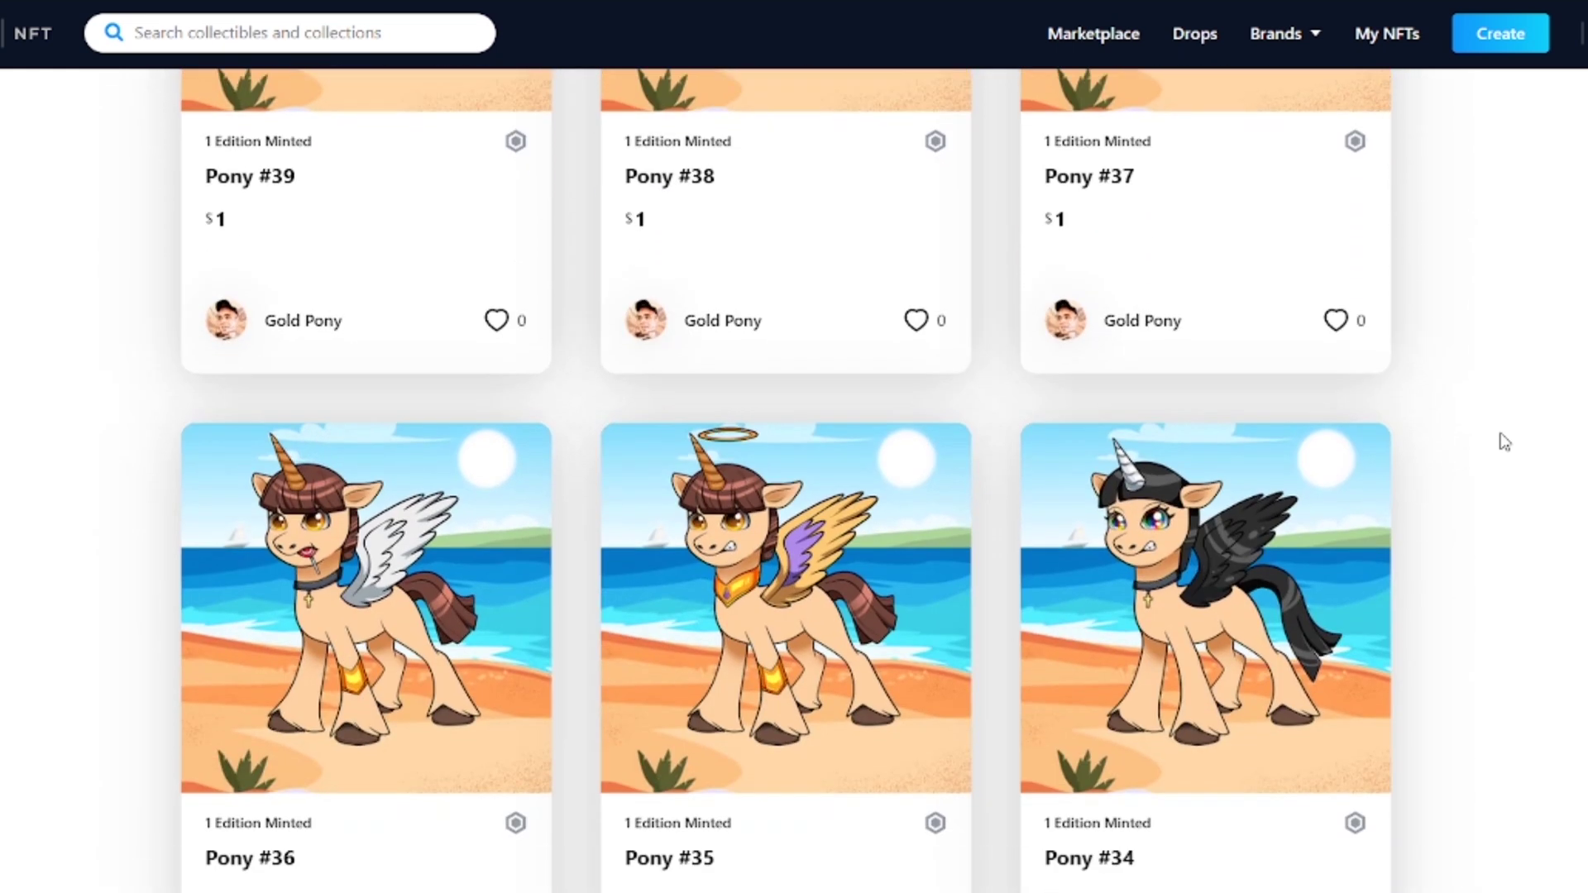
pyautogui.scroll(-8, 1505, 443)
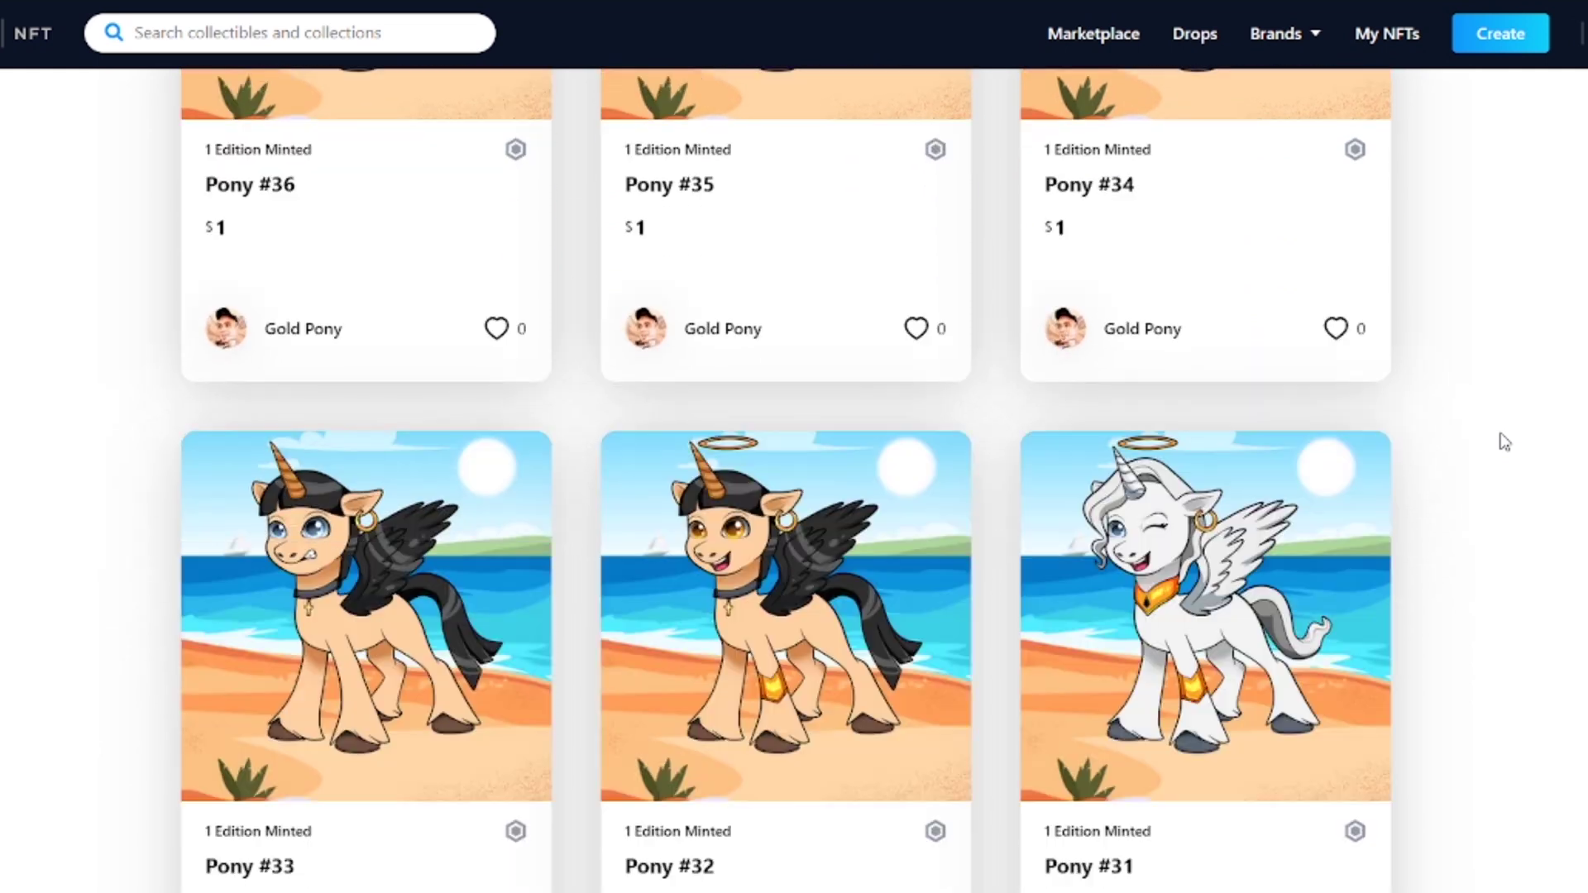
pyautogui.scroll(-2, 1505, 442)
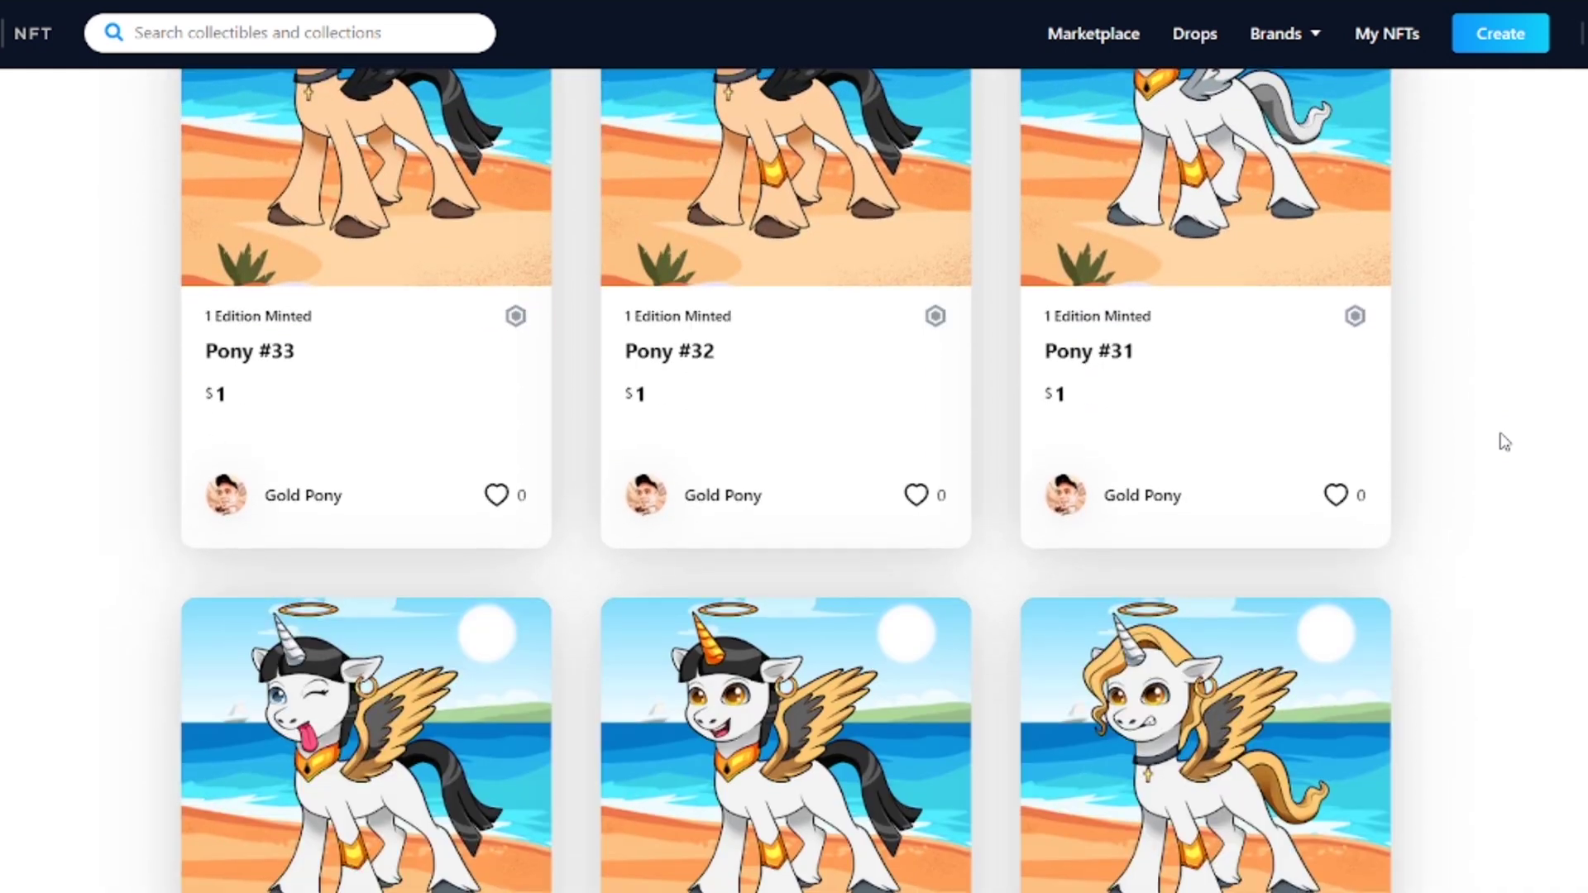